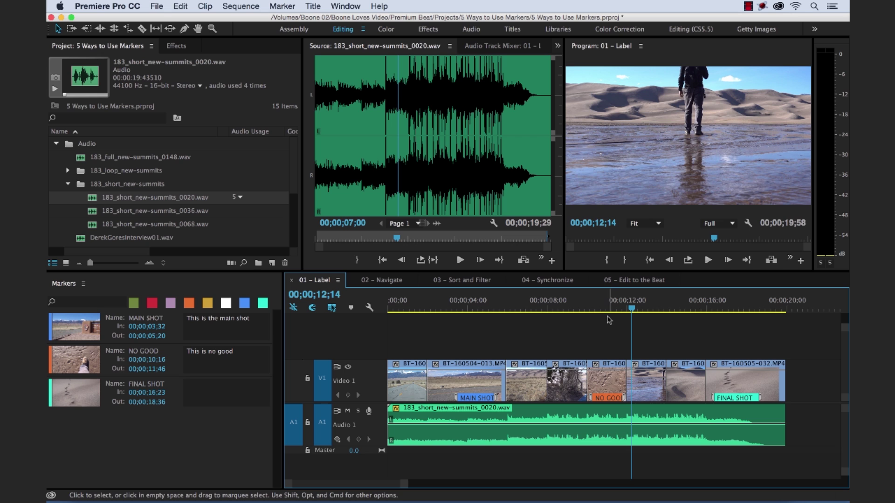
# Step: Select the clip under the MAIN SHOT marker
pyautogui.click(464, 400)
pyautogui.moveTo(473, 302); pyautogui.dragTo(459, 302)
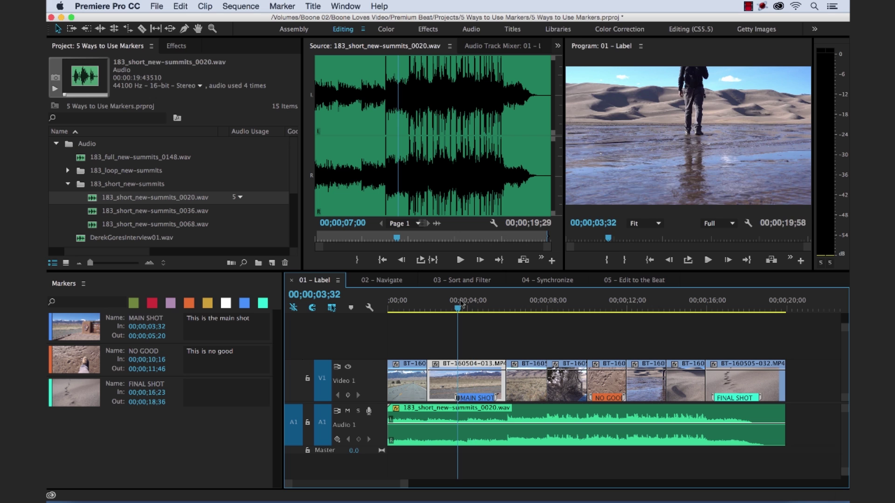
pyautogui.doubleClick(458, 304)
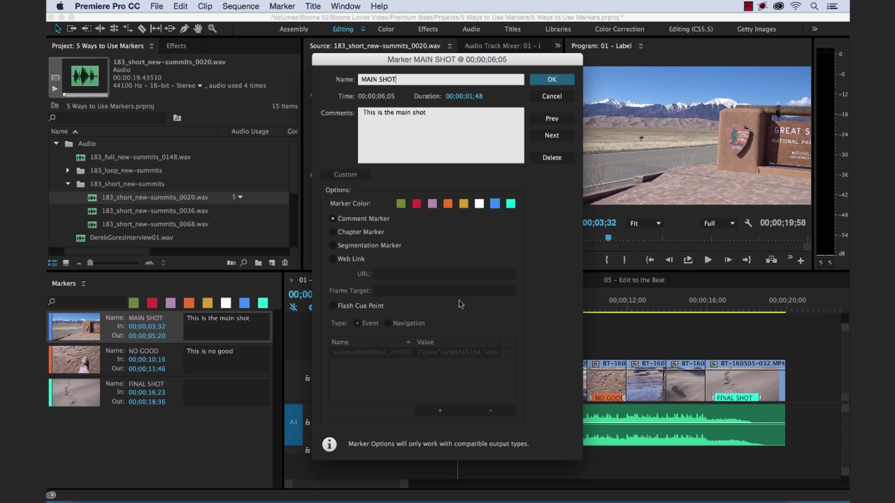
pyautogui.click(544, 98)
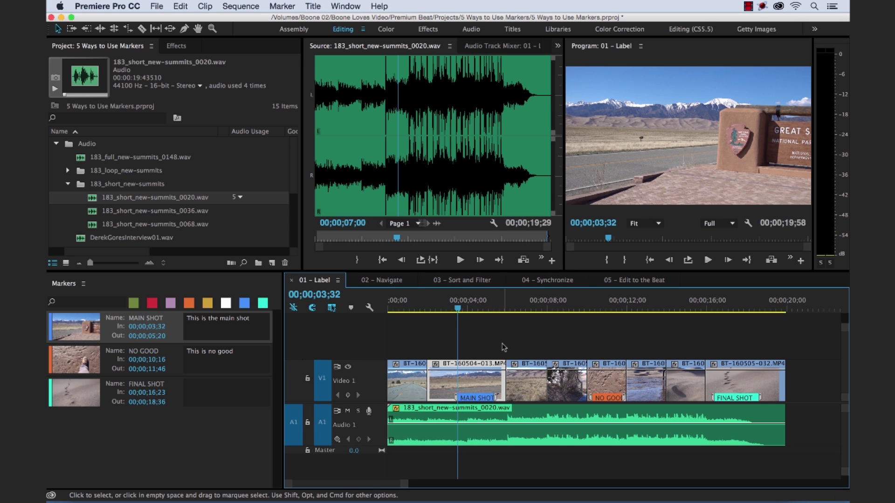
pyautogui.press('=')
pyautogui.press('=')
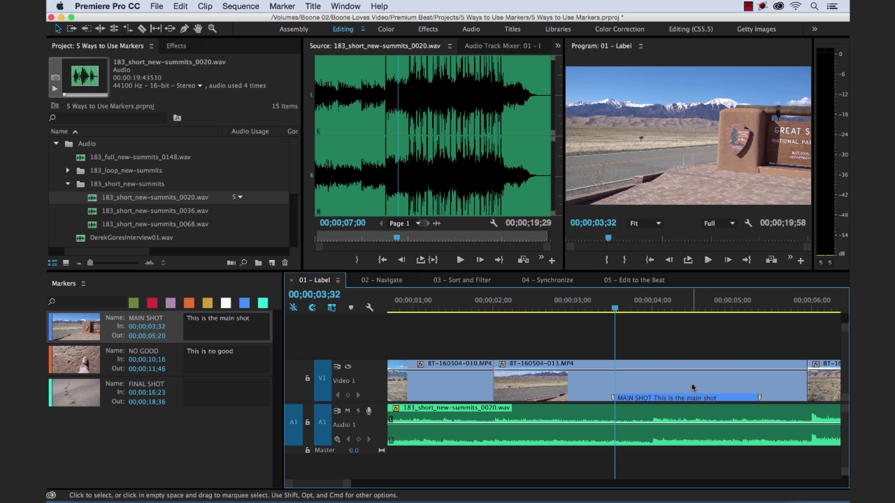
pyautogui.press('-')
pyautogui.press('-')
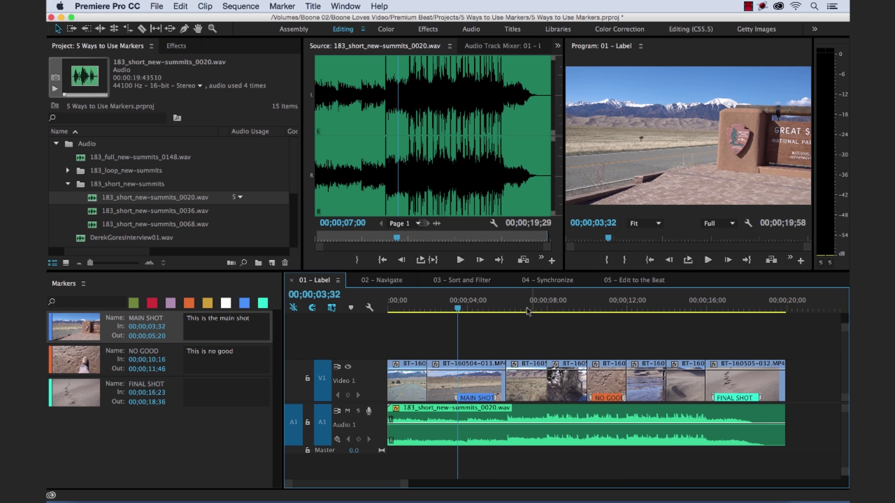
pyautogui.press('-')
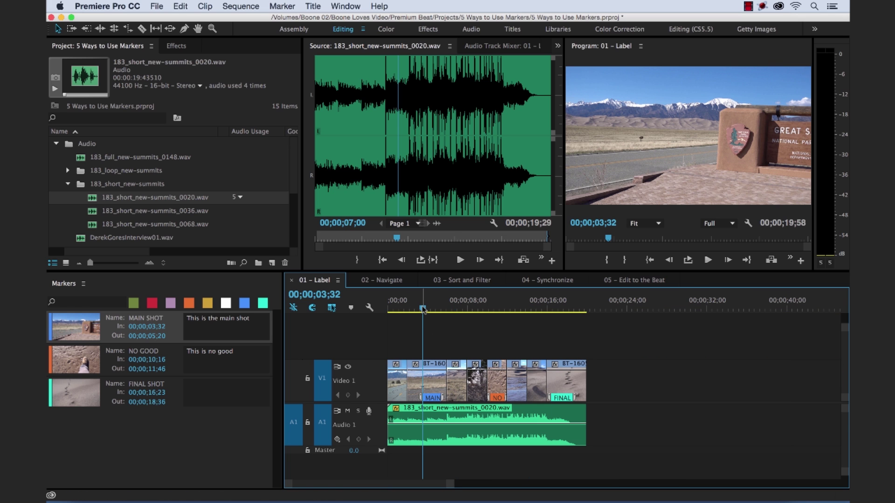
# Step: At 00;00;00;00, add a blue FINALIZED marker with the comment 'Approved.' and a short duration
pyautogui.moveTo(423, 310); pyautogui.dragTo(389, 310)
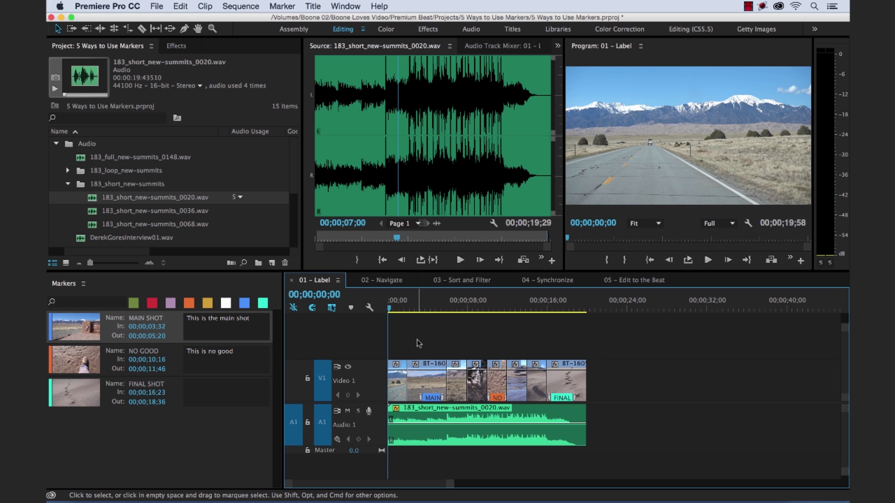
pyautogui.press('m')
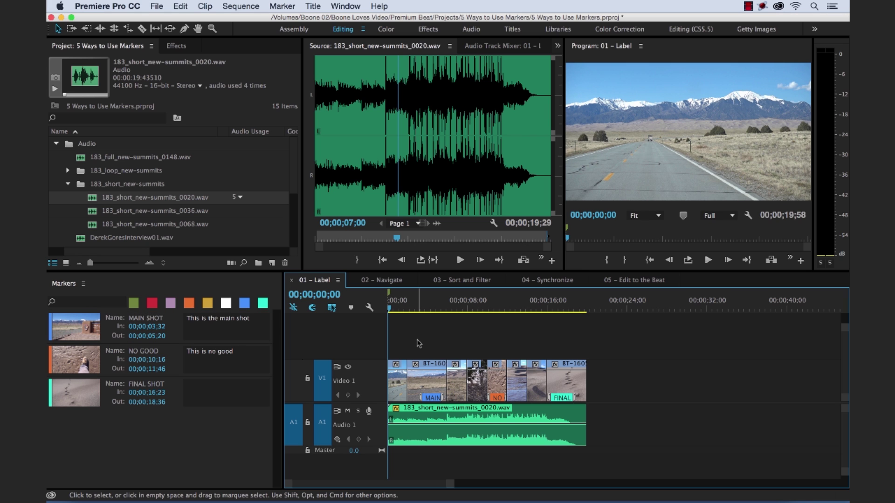
pyautogui.press('m')
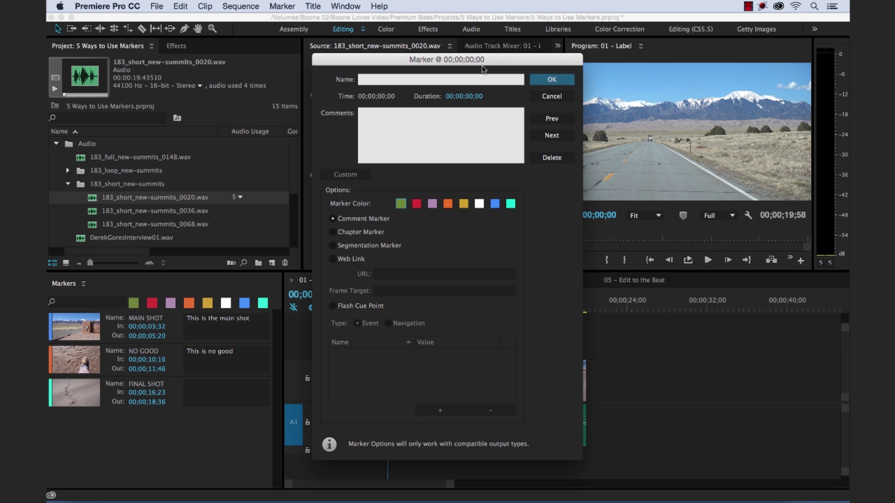
pyautogui.click(433, 79)
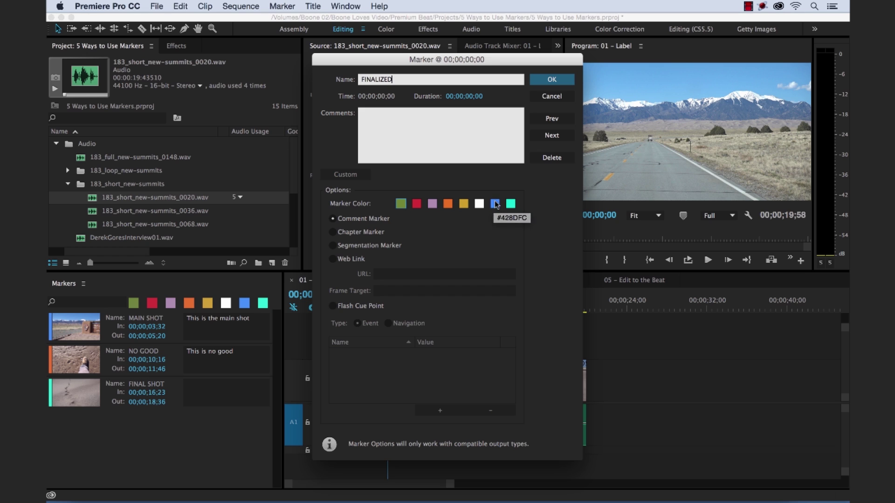
pyautogui.click(496, 203)
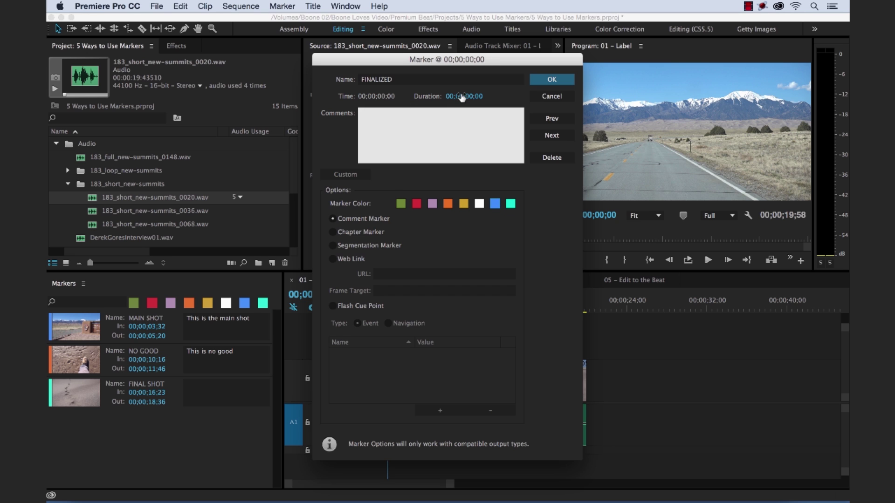
pyautogui.moveTo(459, 96); pyautogui.dragTo(501, 97)
pyautogui.click(413, 120)
pyautogui.write('Approved.')
pyautogui.click(552, 79)
pyautogui.moveTo(406, 307); pyautogui.dragTo(467, 309)
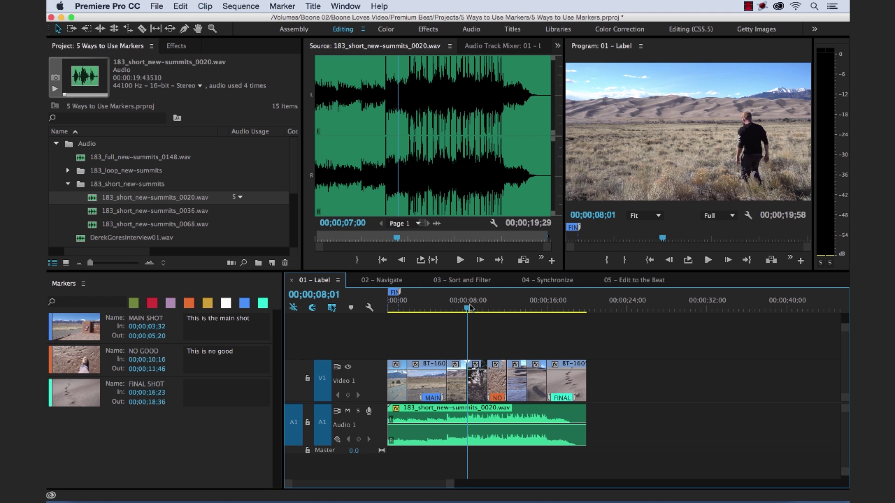
# Step: Stretch the FINALIZED marker to 00;00;08;01 and add a new marker at that point
pyautogui.moveTo(400, 293); pyautogui.dragTo(466, 292)
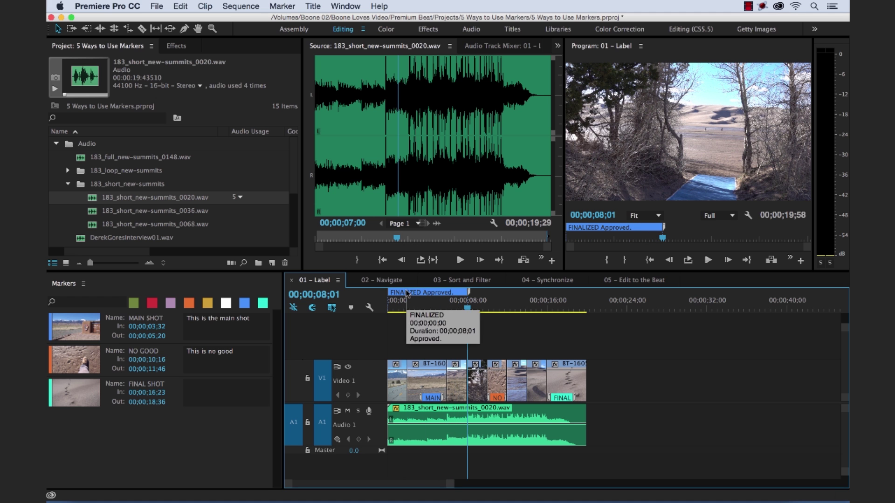
pyautogui.press('=')
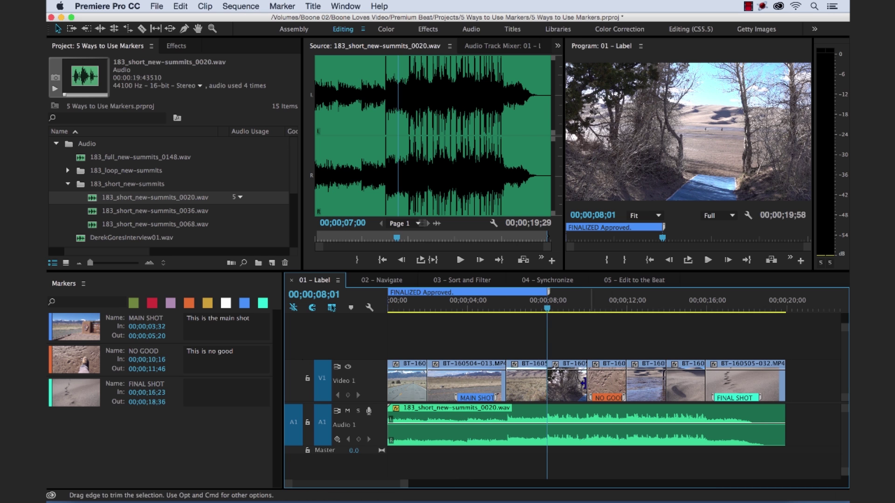
pyautogui.click(630, 381)
pyautogui.click(648, 385)
pyautogui.click(641, 321)
pyautogui.click(641, 322)
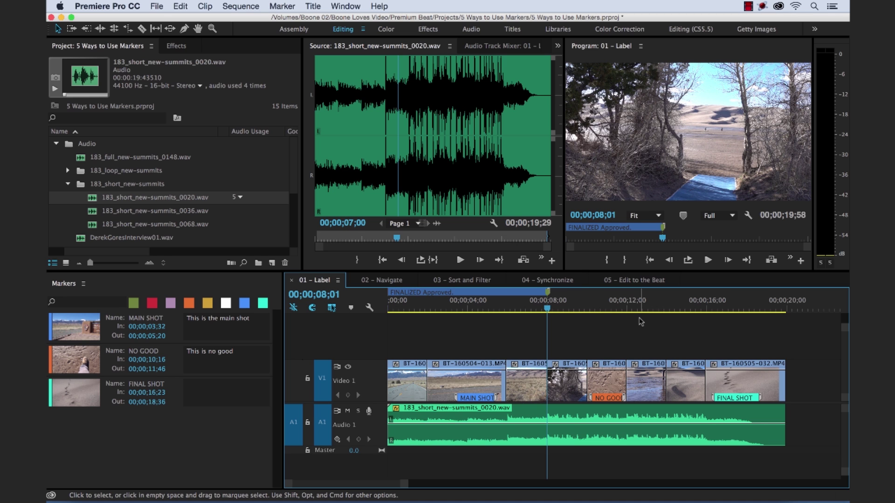
pyautogui.press('m')
pyautogui.press('m')
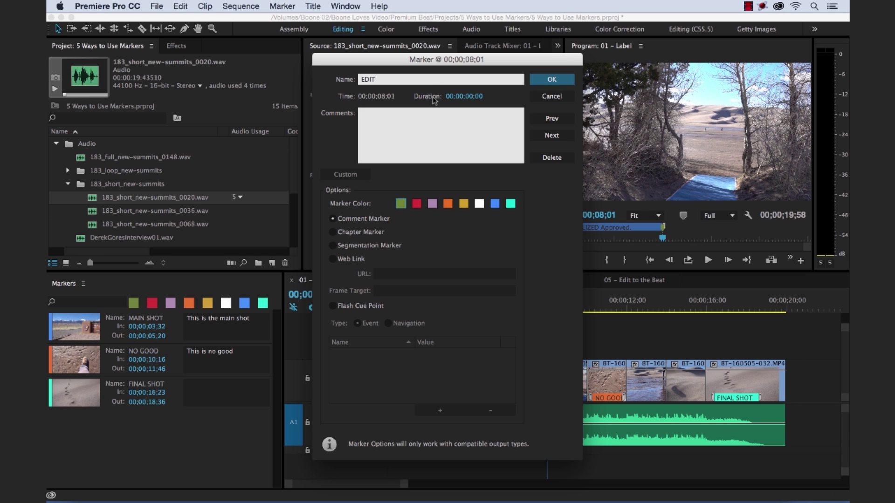
# Step: Make the EDIT marker red with the comment 'Remove second clip' and a longer duration
pyautogui.click(428, 112)
pyautogui.write('E')
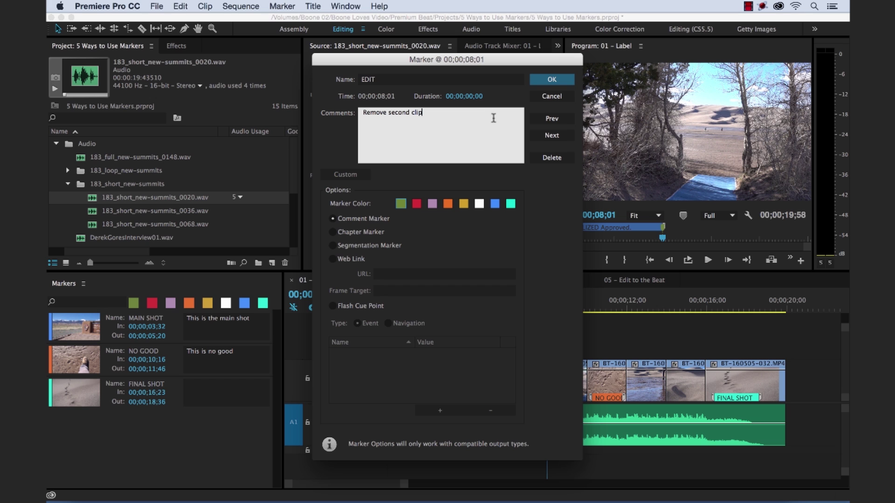
pyautogui.click(416, 205)
pyautogui.moveTo(464, 96); pyautogui.dragTo(517, 96)
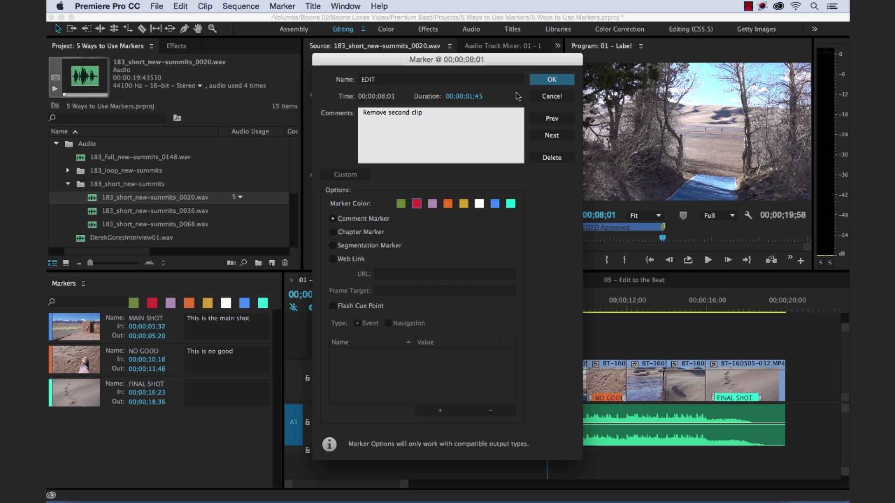
pyautogui.click(549, 80)
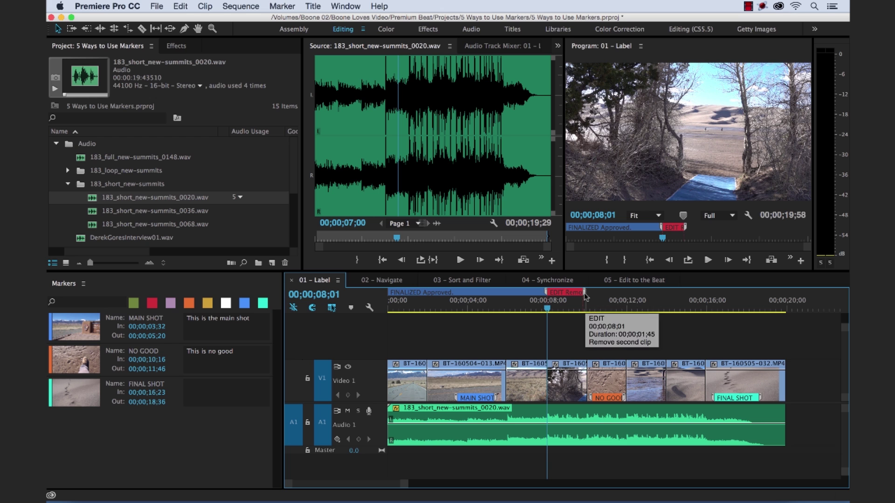
# Step: Stretch the EDIT marker to 00;00;13;59 and add a new marker there
pyautogui.moveTo(587, 297); pyautogui.dragTo(664, 295)
pyautogui.click(666, 302)
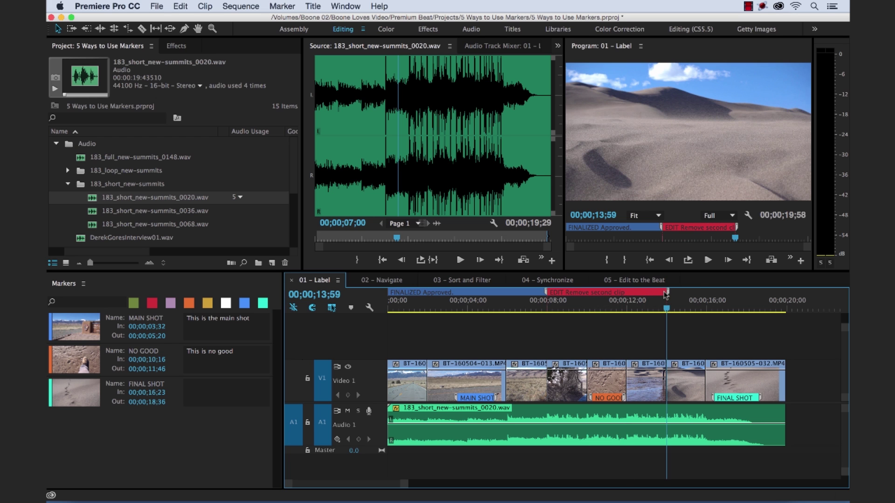
pyautogui.press('m')
pyautogui.press('m')
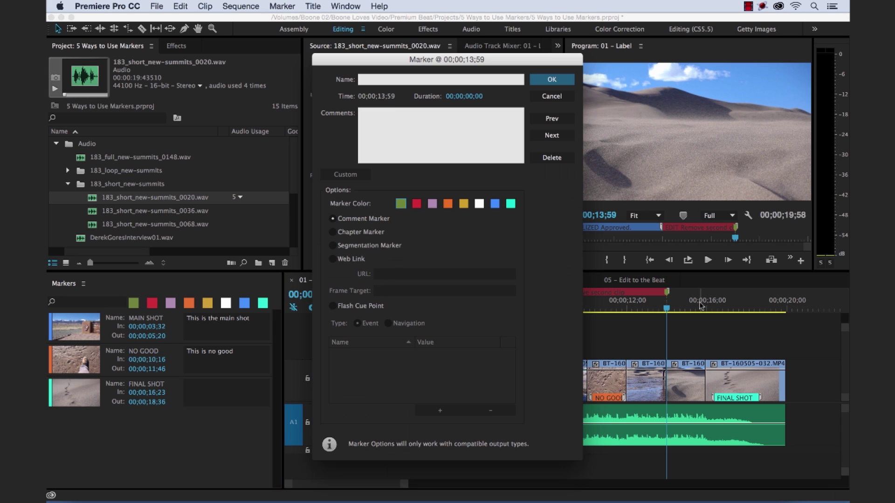
# Step: Name the new marker FINALIZED and extend it from 00;00;13;59 to the end of the sequence
pyautogui.click(449, 82)
pyautogui.write('Fl')
pyautogui.moveTo(457, 99); pyautogui.dragTo(498, 95)
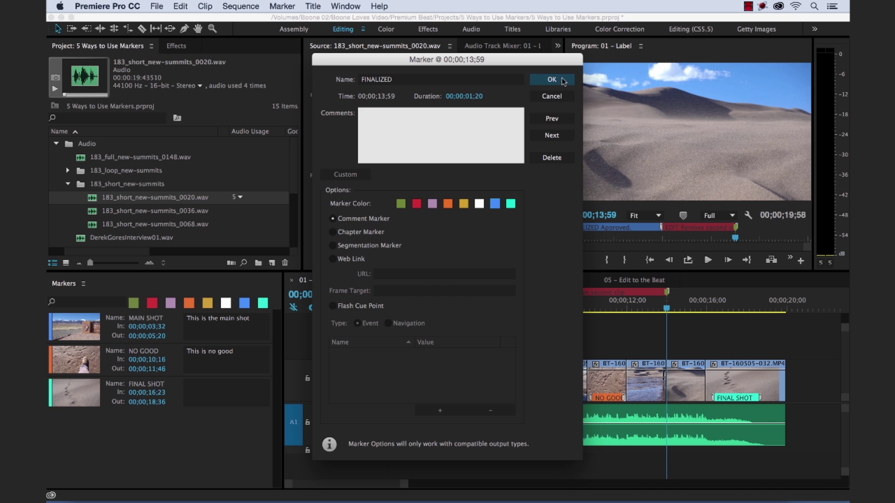
pyautogui.click(552, 80)
pyautogui.moveTo(696, 294); pyautogui.dragTo(786, 292)
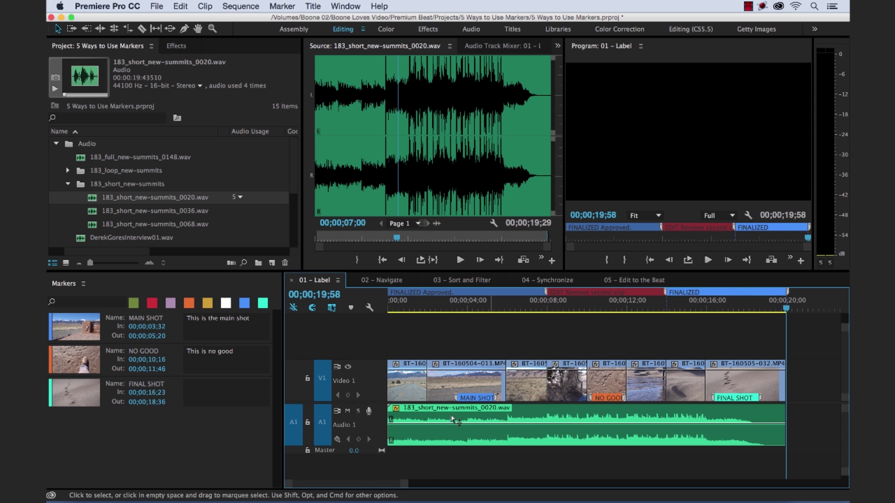
pyautogui.click(500, 417)
pyautogui.moveTo(538, 302); pyautogui.dragTo(549, 357)
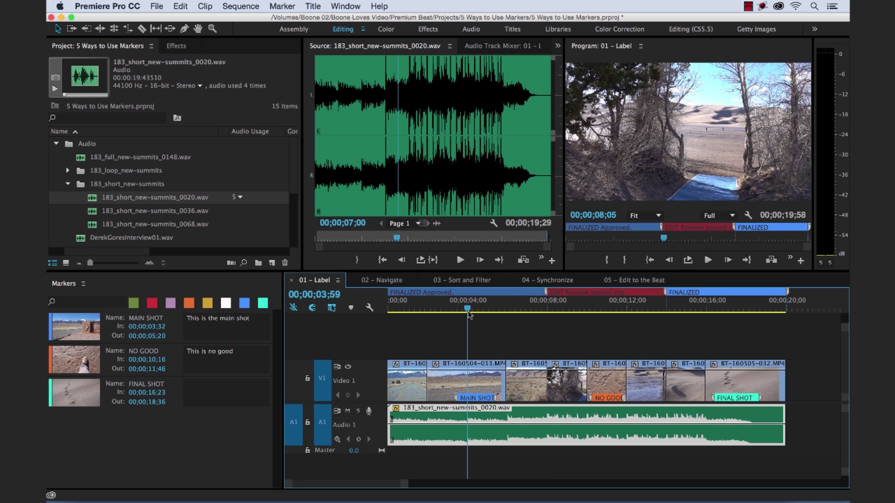
pyautogui.moveTo(468, 312); pyautogui.dragTo(383, 312)
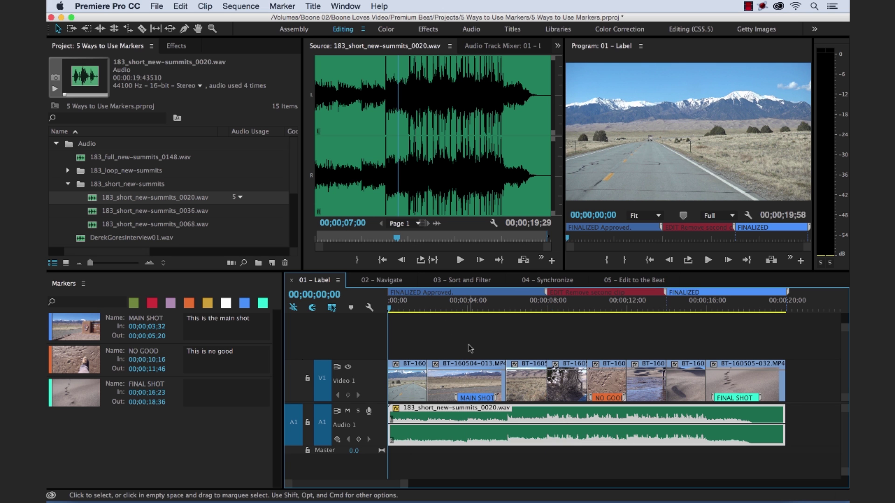
pyautogui.press('space')
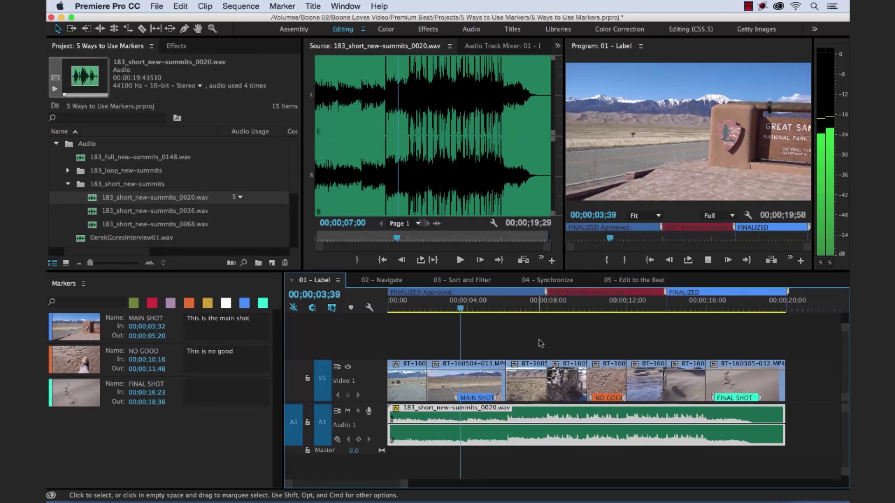
pyautogui.click(550, 305)
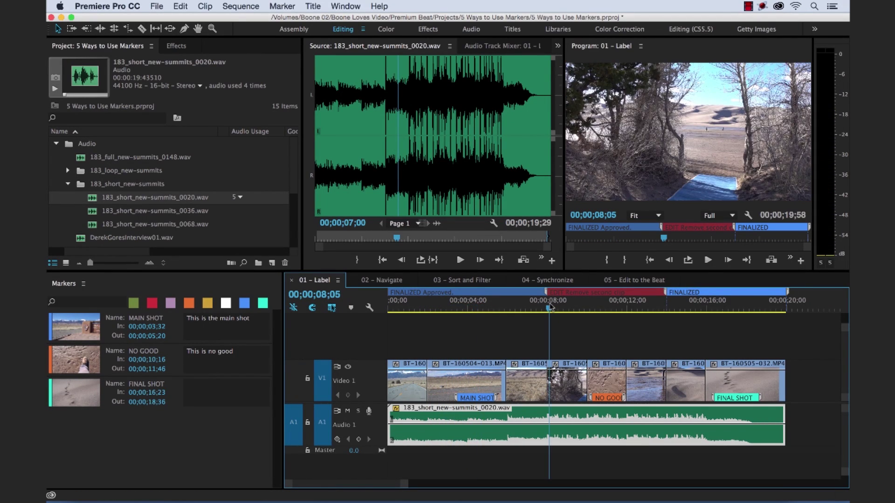
pyautogui.click(701, 311)
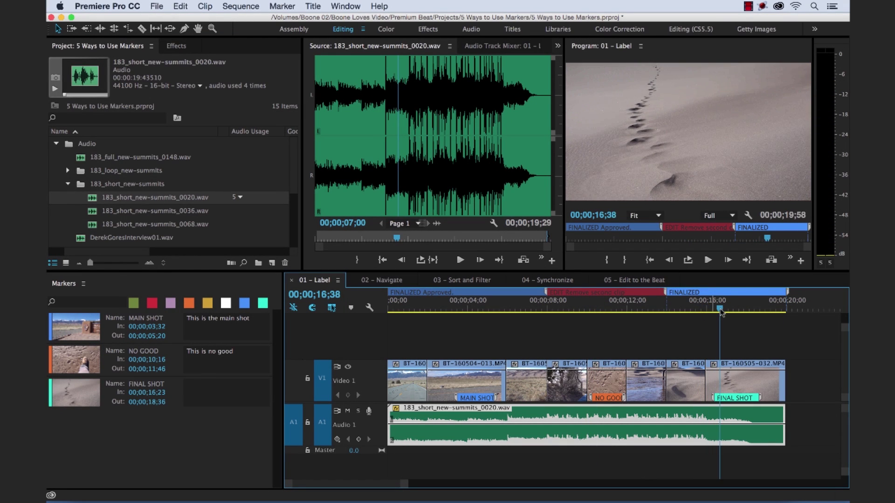
pyautogui.click(701, 311)
pyautogui.moveTo(531, 305); pyautogui.dragTo(362, 310)
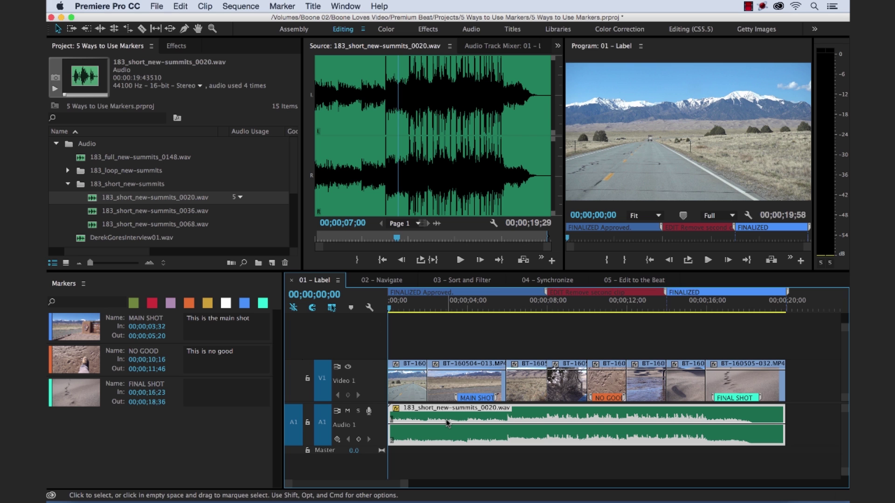
# Step: Add a blue marker named SLOW at the start of the music clip
pyautogui.press('m')
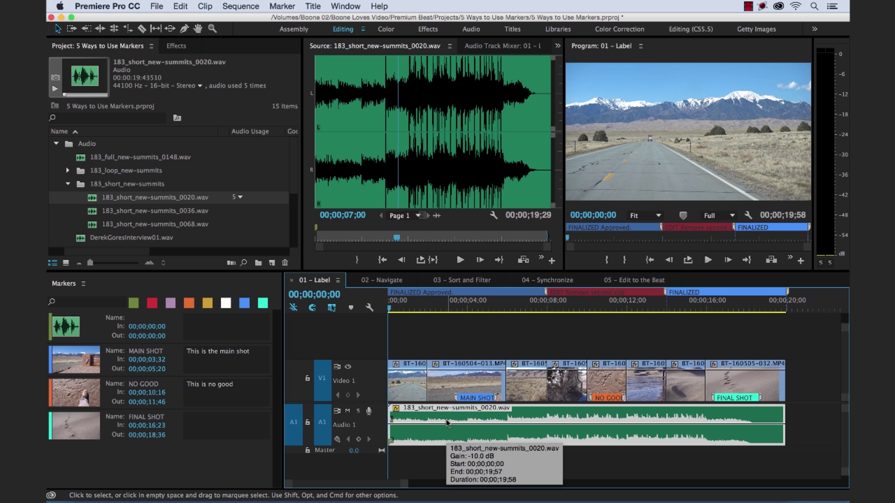
pyautogui.press('m')
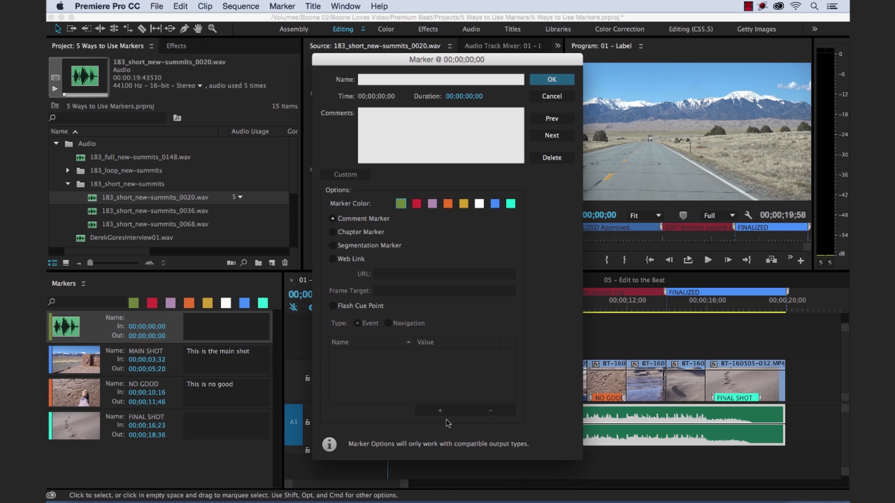
pyautogui.click(495, 205)
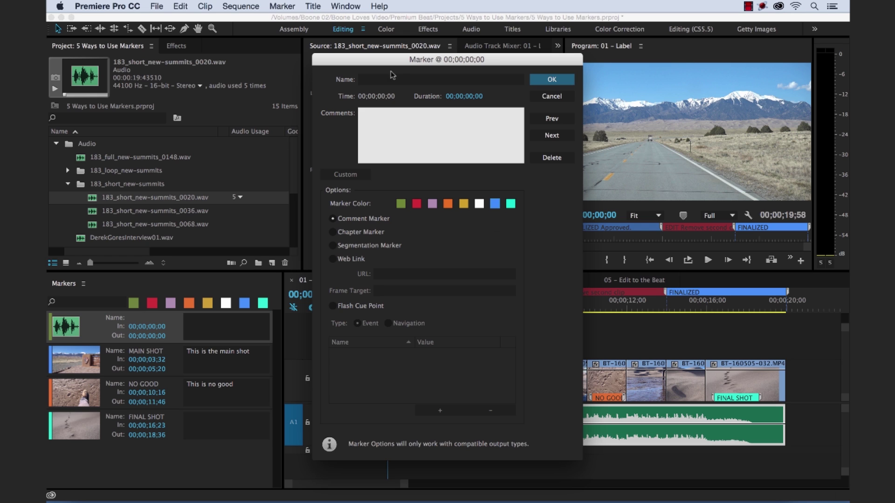
pyautogui.click(386, 86)
pyautogui.write('SLOW')
pyautogui.click(545, 82)
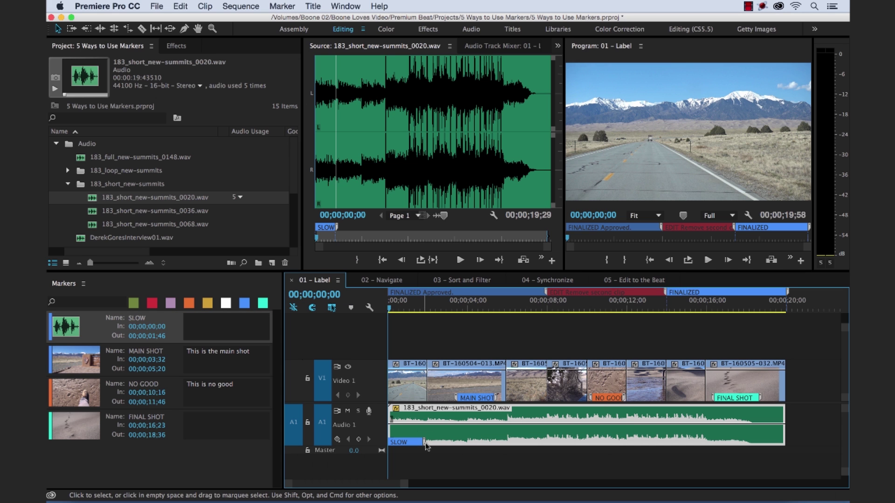
# Step: Adjust the SLOW marker's end to about 05;25 in the Source monitor
pyautogui.moveTo(339, 231); pyautogui.dragTo(389, 228)
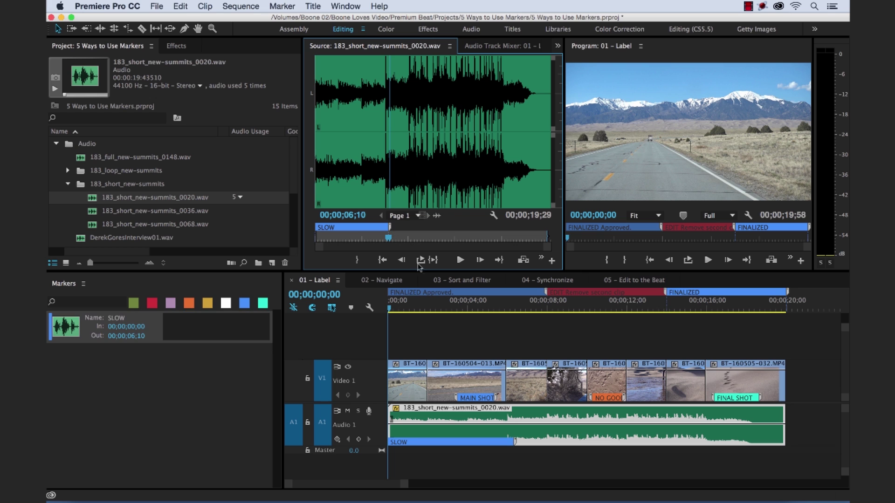
pyautogui.click(519, 444)
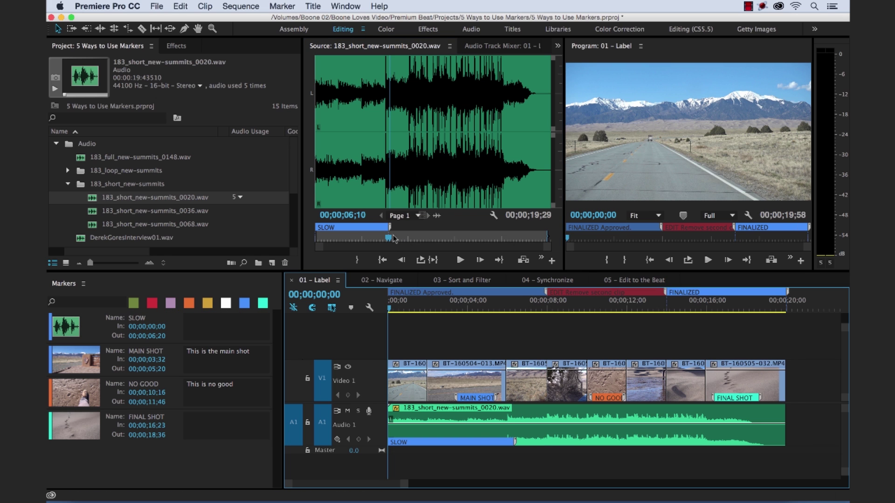
pyautogui.moveTo(389, 229); pyautogui.dragTo(384, 228)
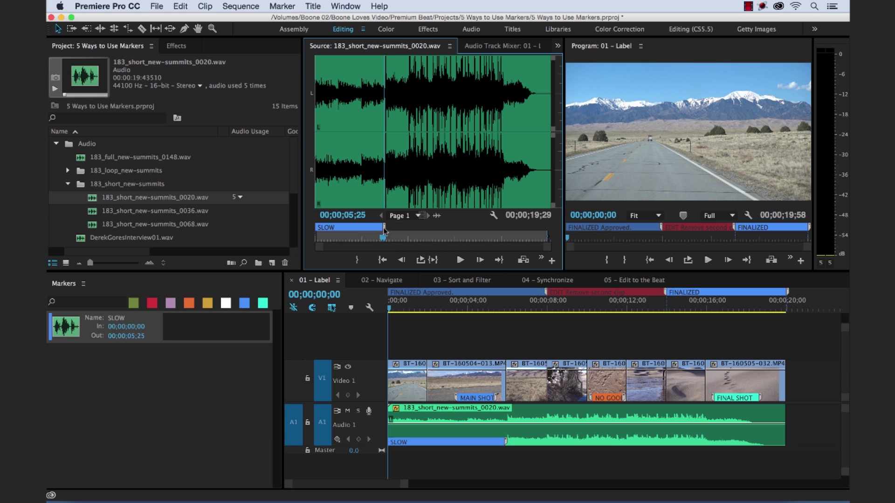
pyautogui.click(522, 416)
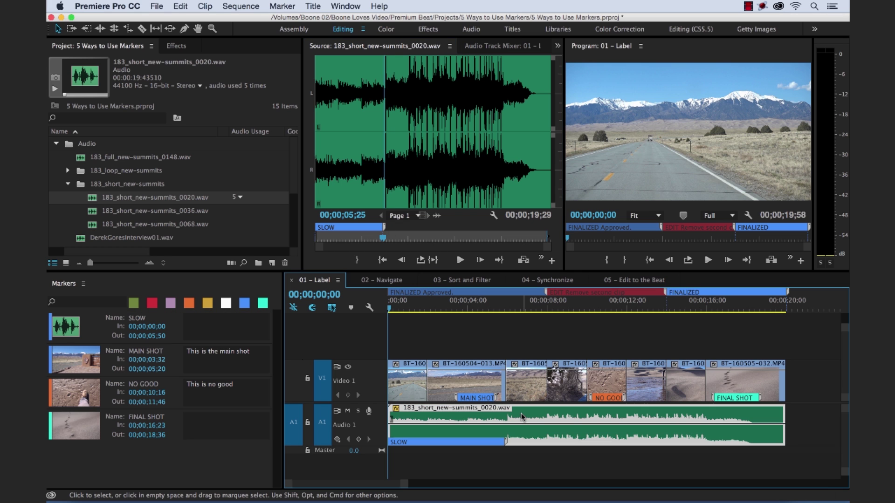
pyautogui.click(461, 142)
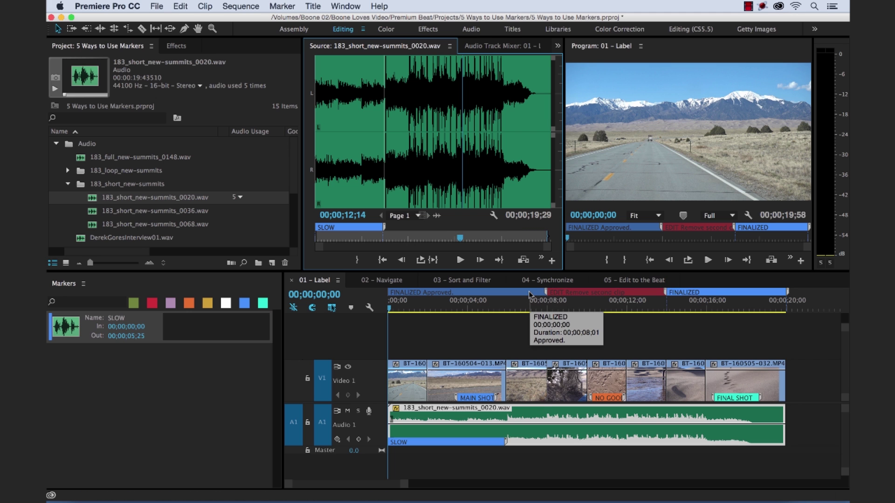
pyautogui.click(505, 306)
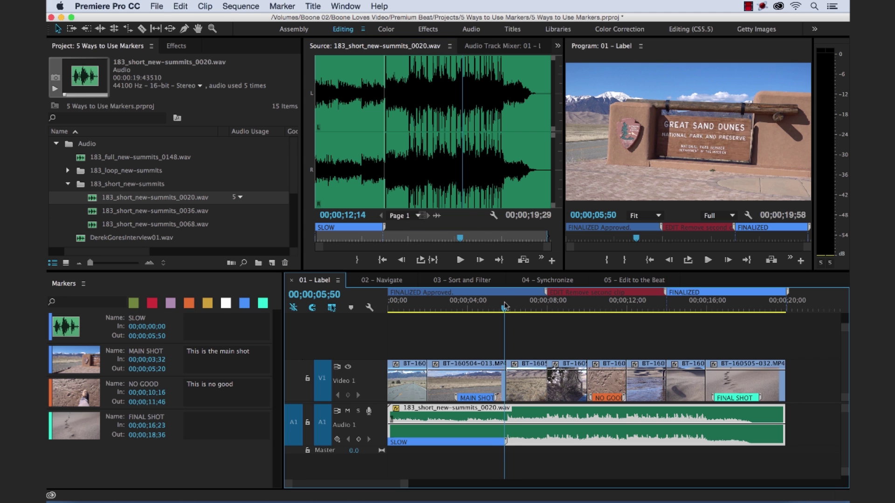
# Step: Add a blue FAST marker at 05;57 and extend it across the middle section to 15;56
pyautogui.moveTo(505, 307); pyautogui.dragTo(506, 306)
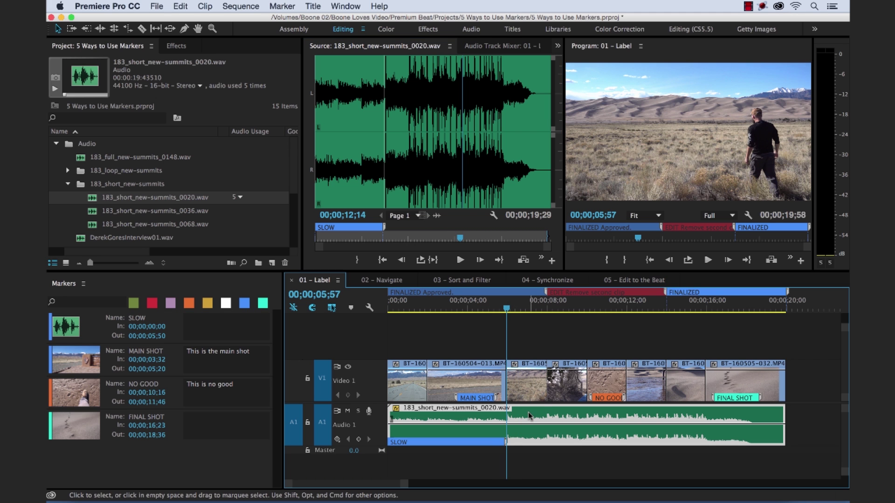
pyautogui.press('m')
pyautogui.press('m')
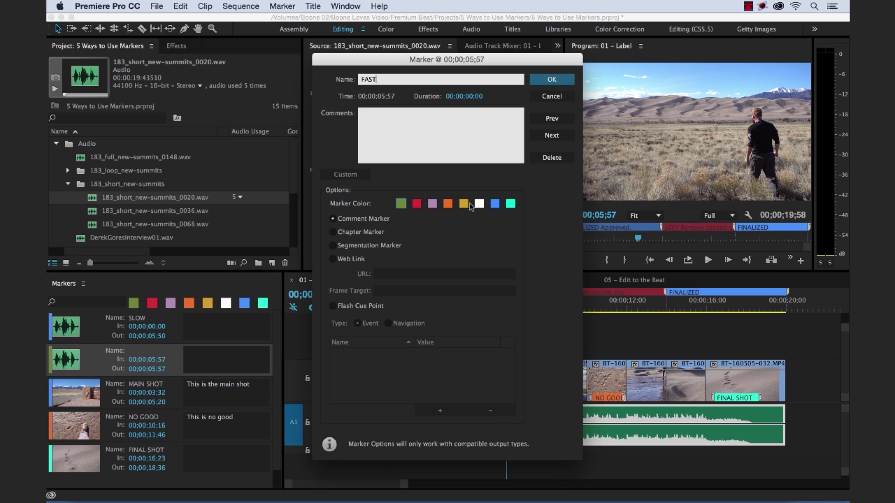
pyautogui.click(496, 205)
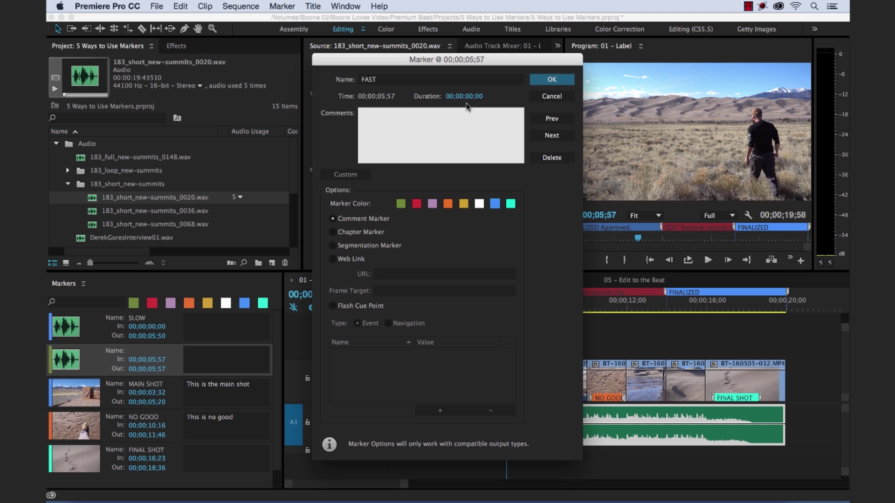
pyautogui.moveTo(457, 96); pyautogui.dragTo(511, 98)
pyautogui.click(552, 79)
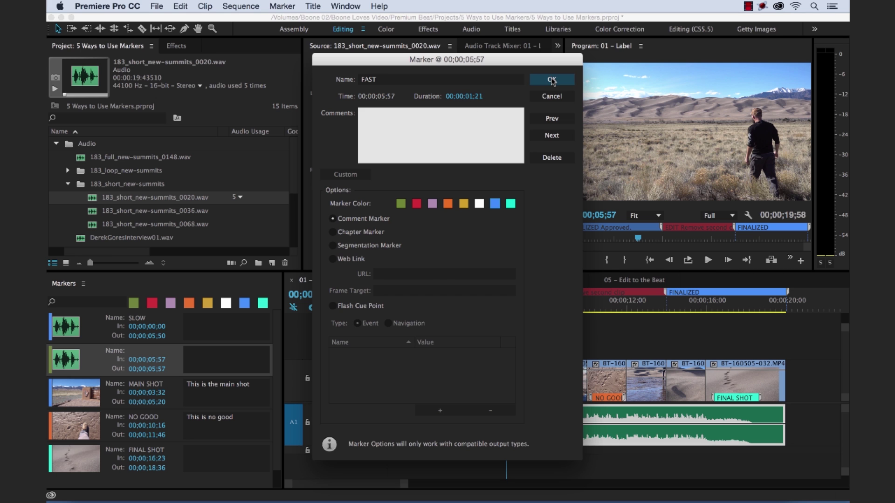
pyautogui.moveTo(402, 229); pyautogui.dragTo(503, 227)
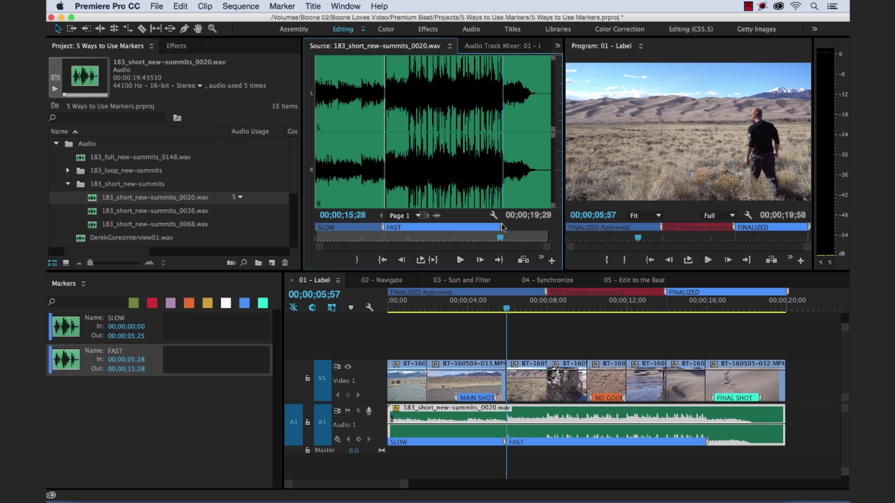
pyautogui.click(630, 418)
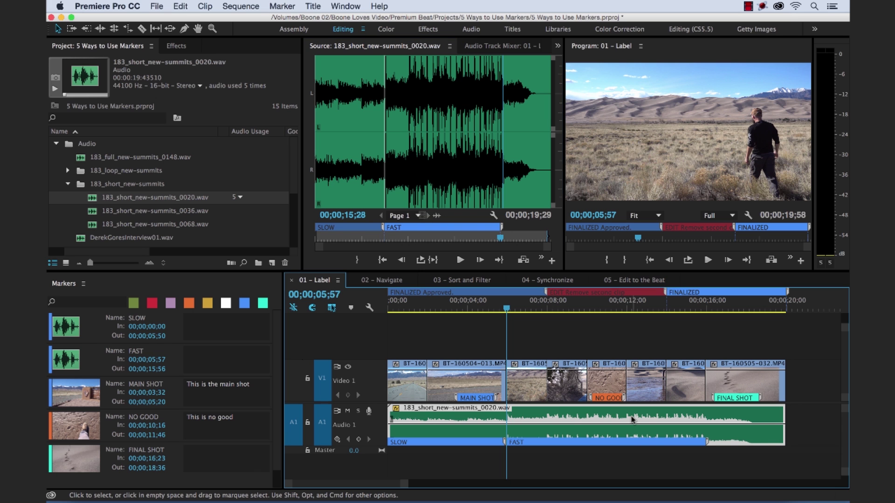
# Step: Add a red STINGER marker at 15;57 and extend it to the end of the music
pyautogui.click(706, 308)
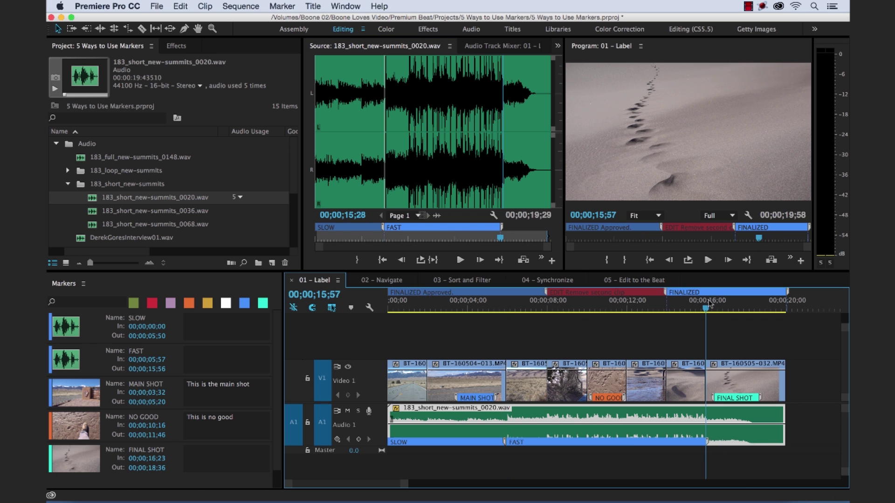
pyautogui.press('m')
pyautogui.press('m')
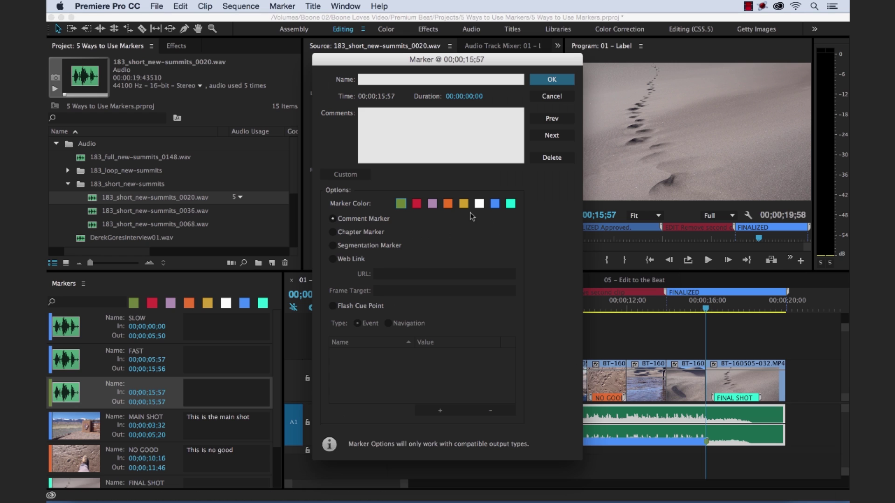
pyautogui.click(417, 204)
pyautogui.click(436, 80)
pyautogui.write('STINGER')
pyautogui.moveTo(456, 95); pyautogui.dragTo(487, 99)
pyautogui.click(546, 82)
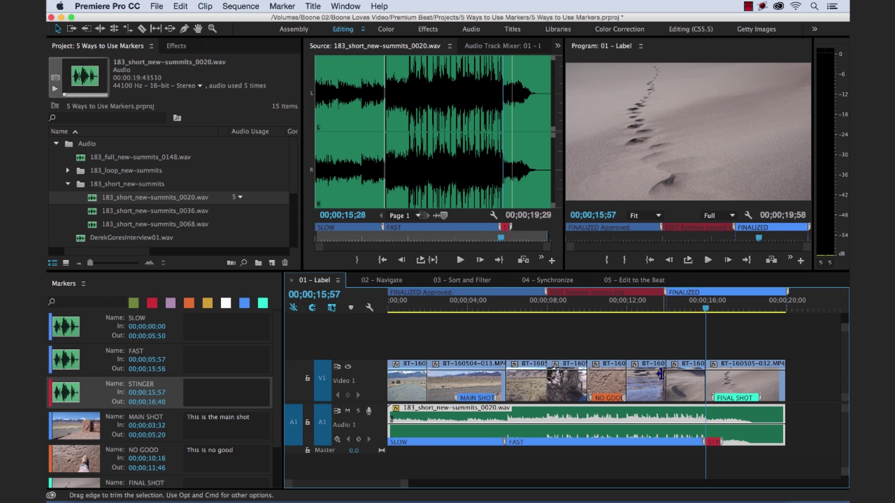
pyautogui.moveTo(514, 227); pyautogui.dragTo(555, 228)
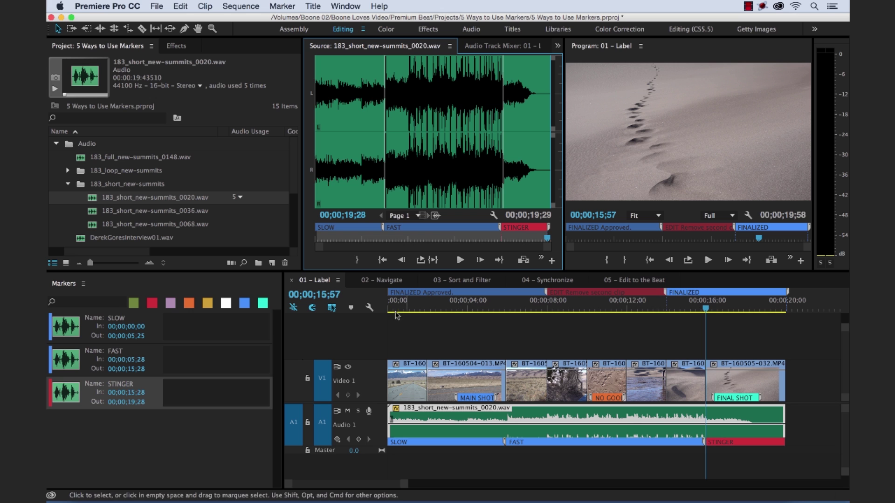
# Step: Minimize all tracks, zoom the timeline out, expand V1, and switch to the 02 - Navigate sequence
pyautogui.click(370, 308)
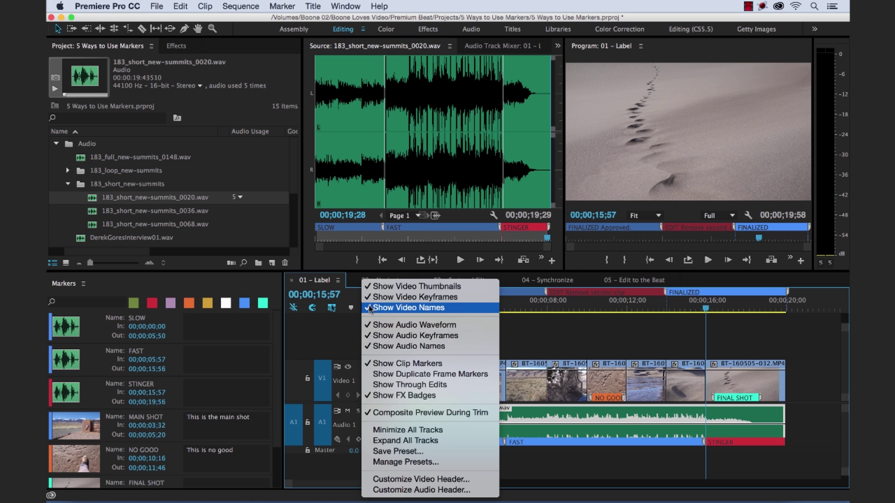
pyautogui.click(387, 429)
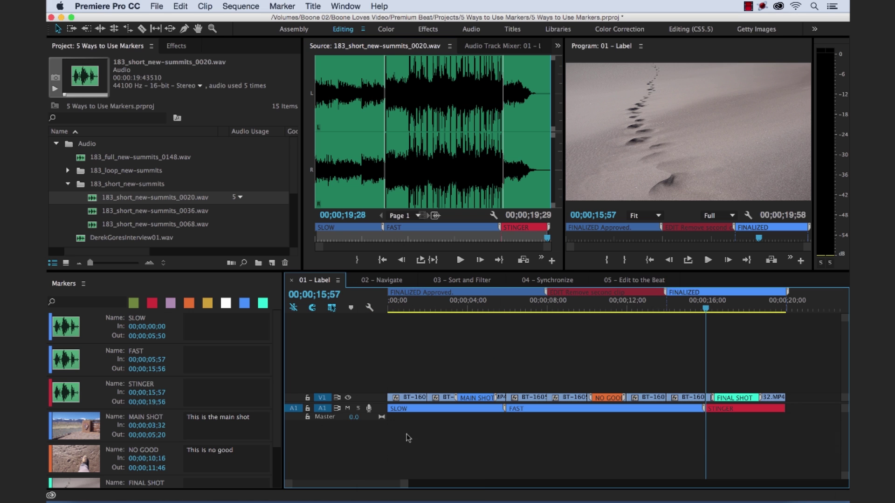
pyautogui.click(491, 308)
pyautogui.press('-')
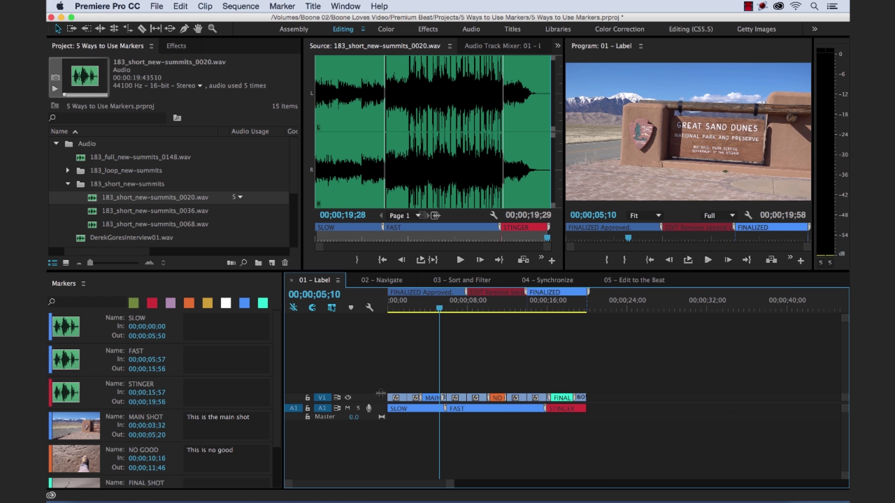
pyautogui.doubleClick(381, 399)
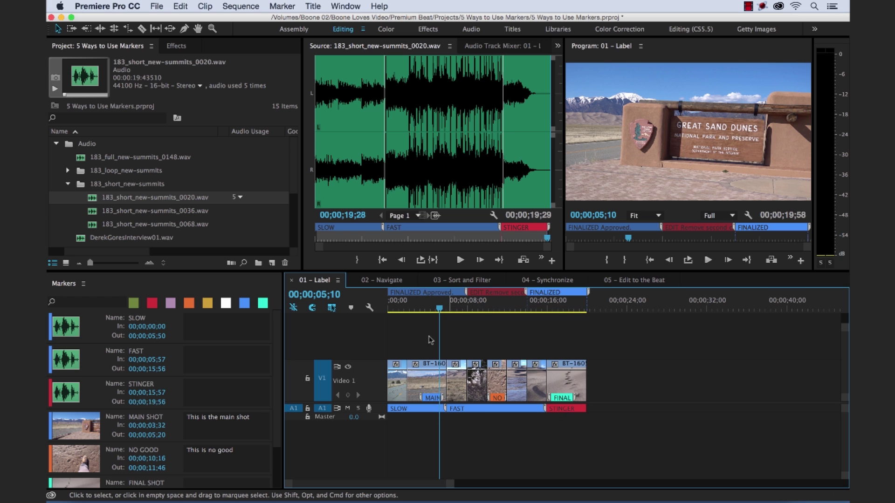
pyautogui.click(381, 280)
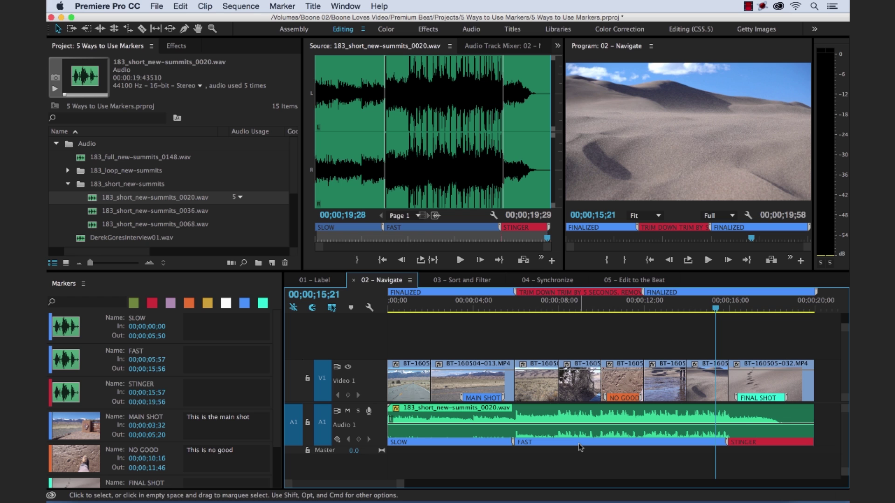
# Step: Jump between the SLOW, FAST, STINGER and MAIN SHOT markers from the Markers list
pyautogui.click(72, 331)
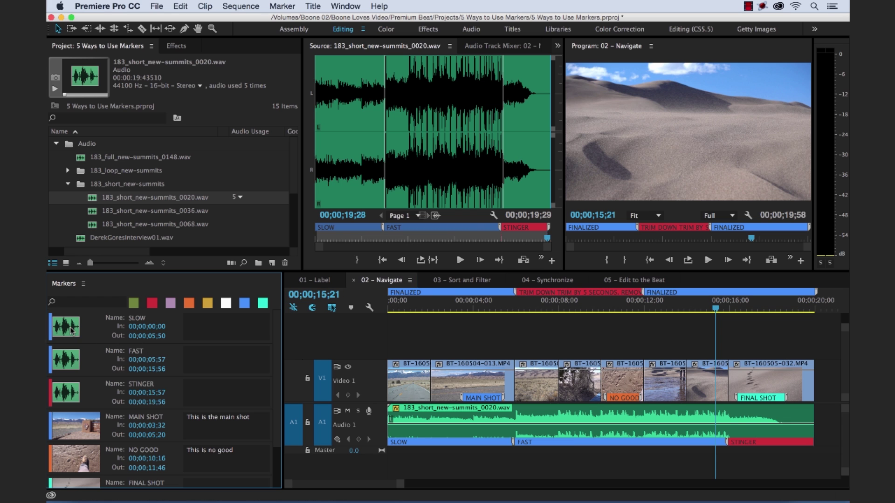
pyautogui.click(72, 360)
pyautogui.click(68, 393)
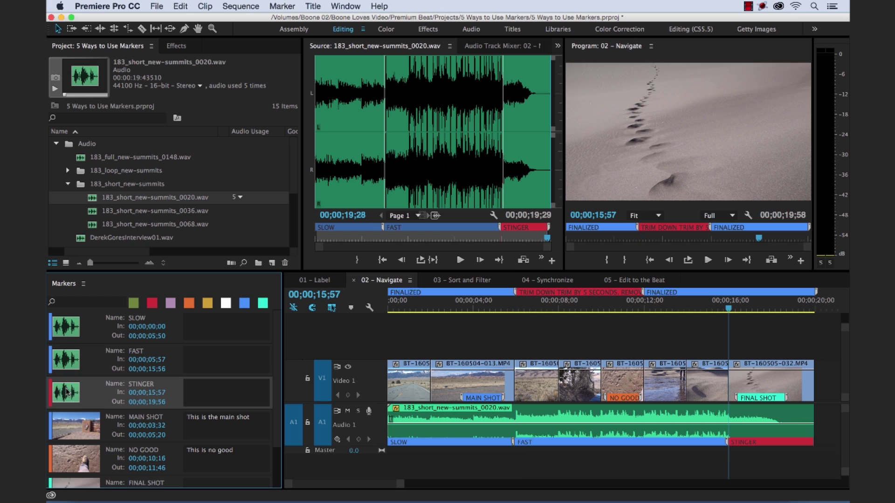
pyautogui.click(68, 332)
pyautogui.click(68, 361)
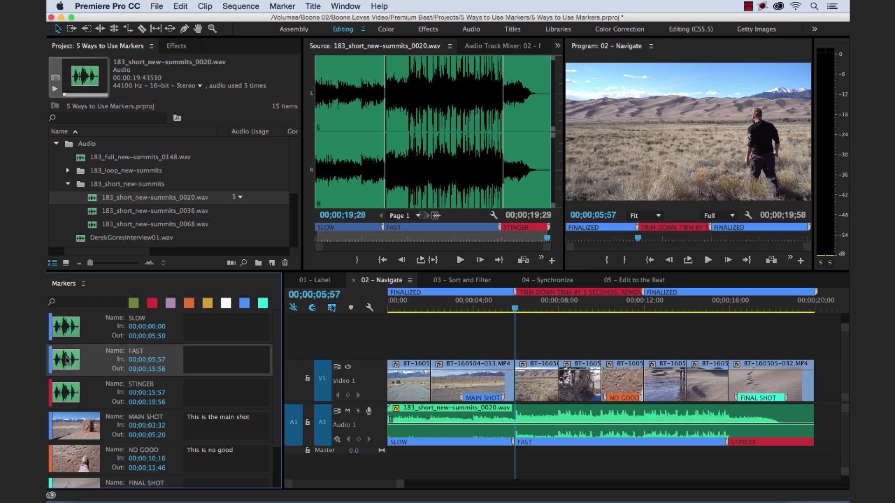
pyautogui.click(66, 391)
pyautogui.click(67, 424)
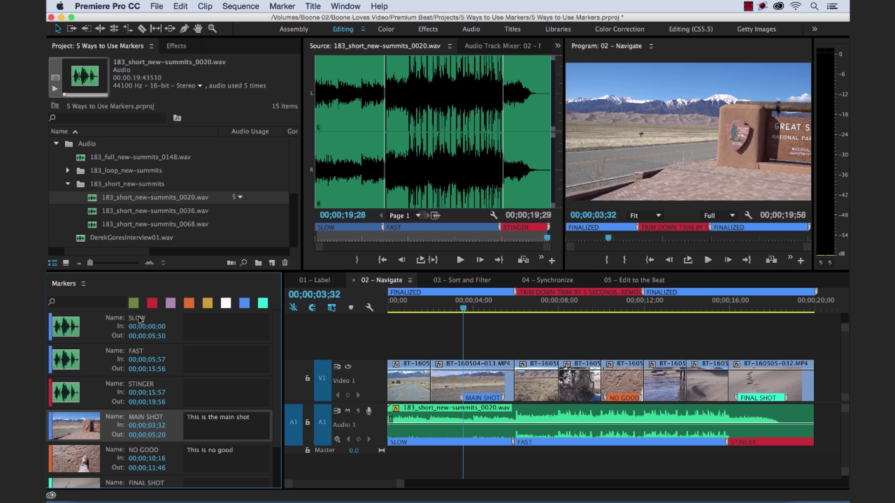
pyautogui.scroll(-1, 212, 407)
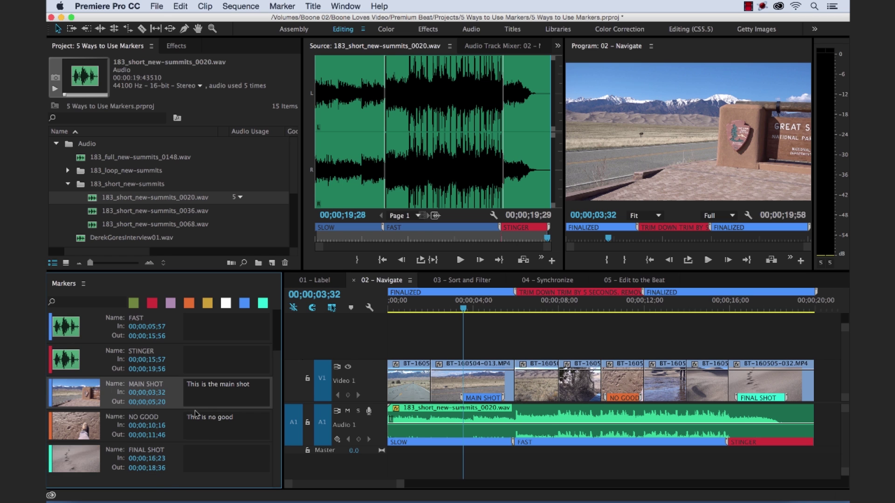
pyautogui.click(83, 342)
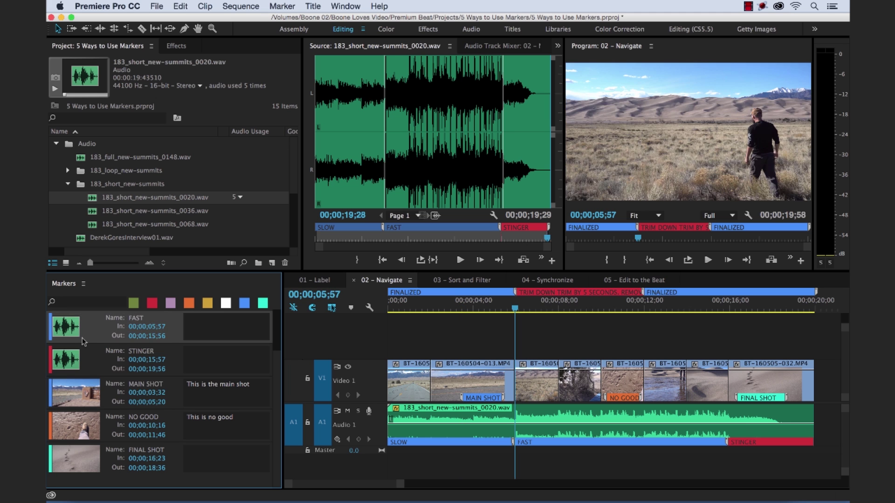
# Step: Step up and down through the markers with the arrow keys, then open the 03 - Sort and Filter sequence
pyautogui.press('Down')
pyautogui.press('Down')
pyautogui.press('Down')
pyautogui.press('Down')
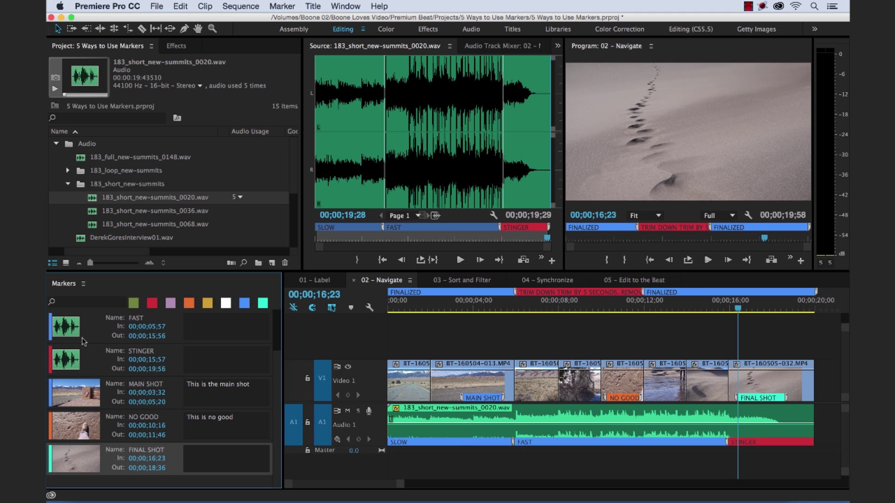
pyautogui.press('Up')
pyautogui.press('Up')
pyautogui.press('Up')
pyautogui.press('Up')
pyautogui.press('Up')
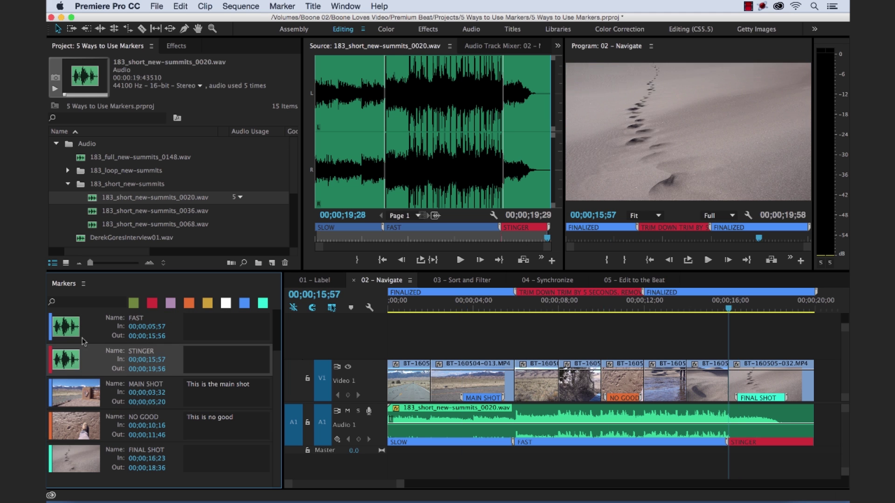
pyautogui.press('Down')
pyautogui.press('Down')
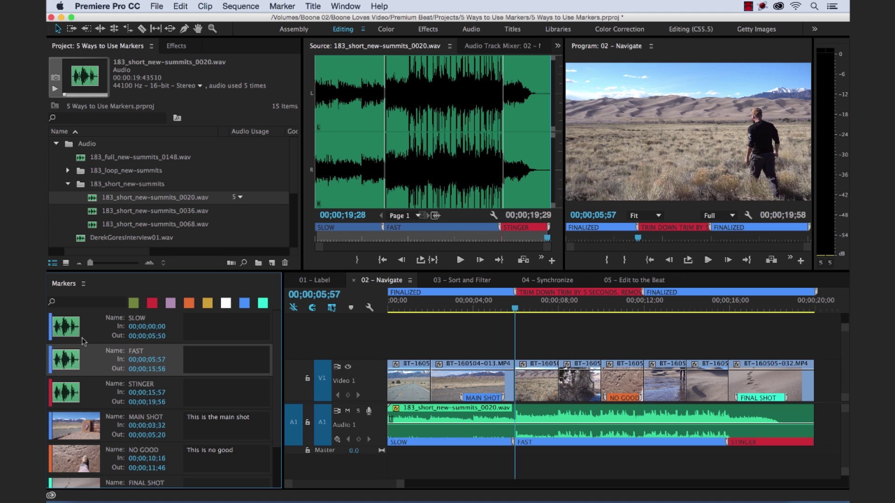
pyautogui.press('Down')
pyautogui.press('Down')
pyautogui.press('Down')
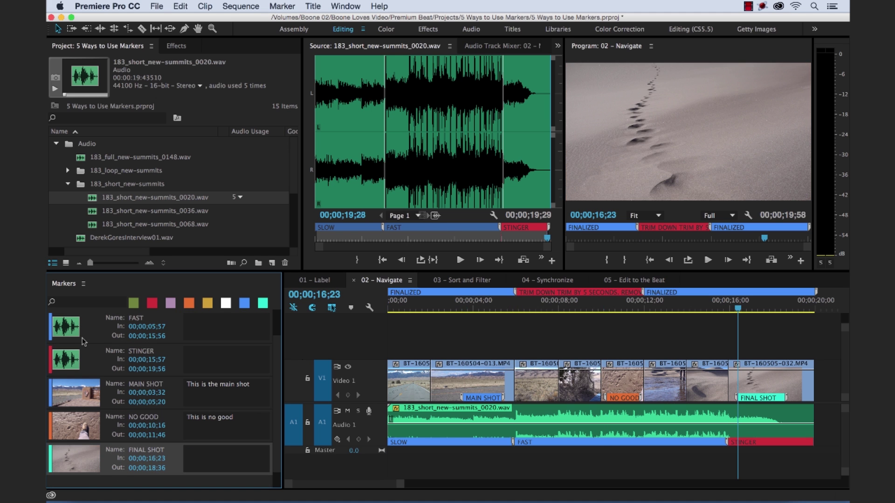
pyautogui.press('Up')
pyautogui.press('Up')
pyautogui.press('Up')
pyautogui.press('Up')
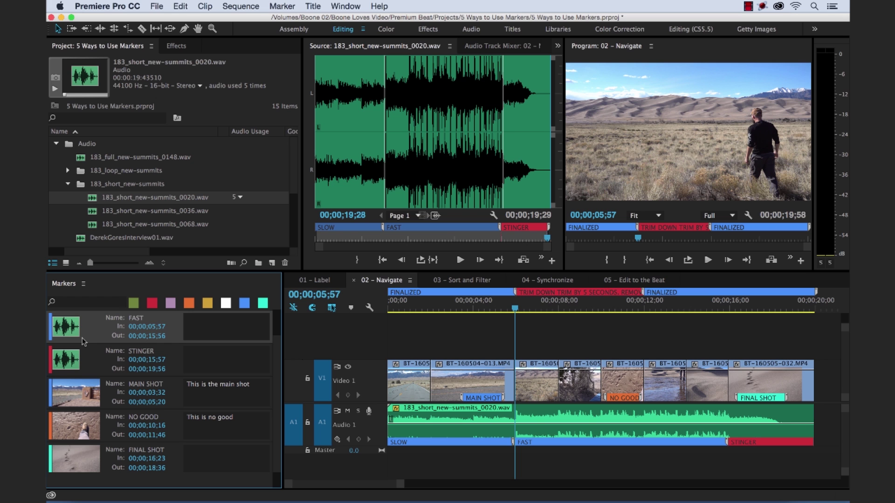
pyautogui.press('Up')
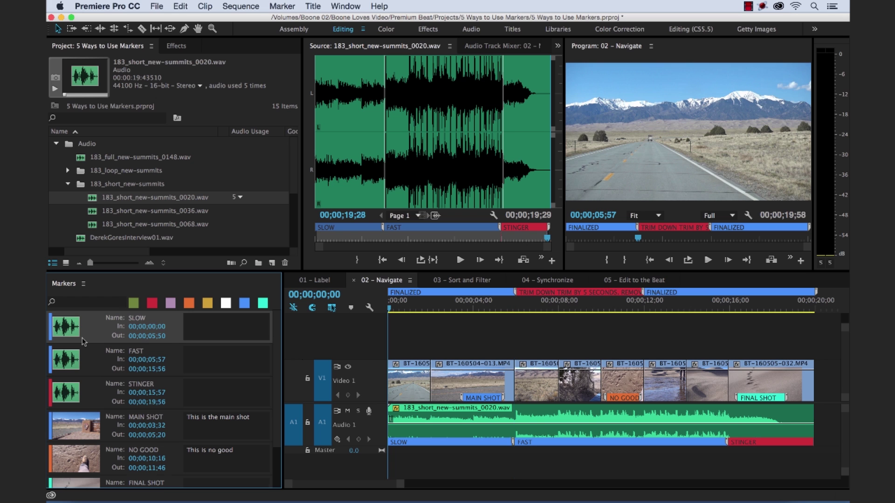
pyautogui.press('Down')
pyautogui.press('Down')
pyautogui.press('Down')
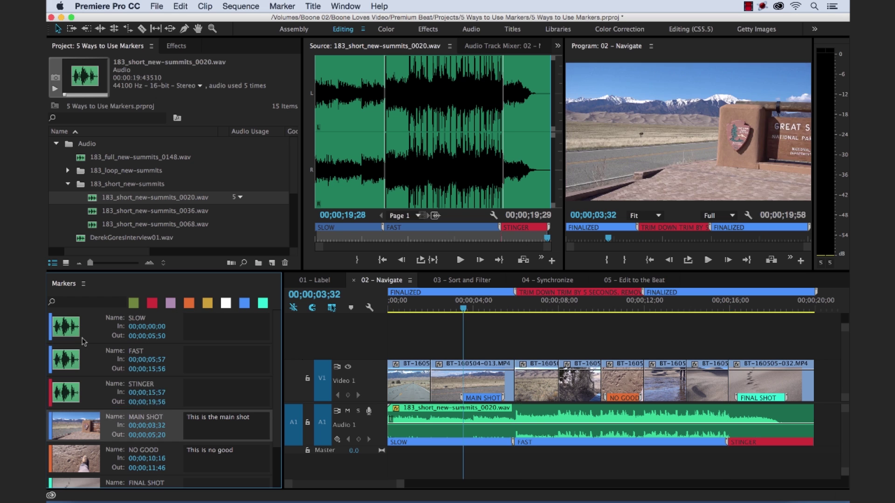
pyautogui.press('Down')
pyautogui.press('Down')
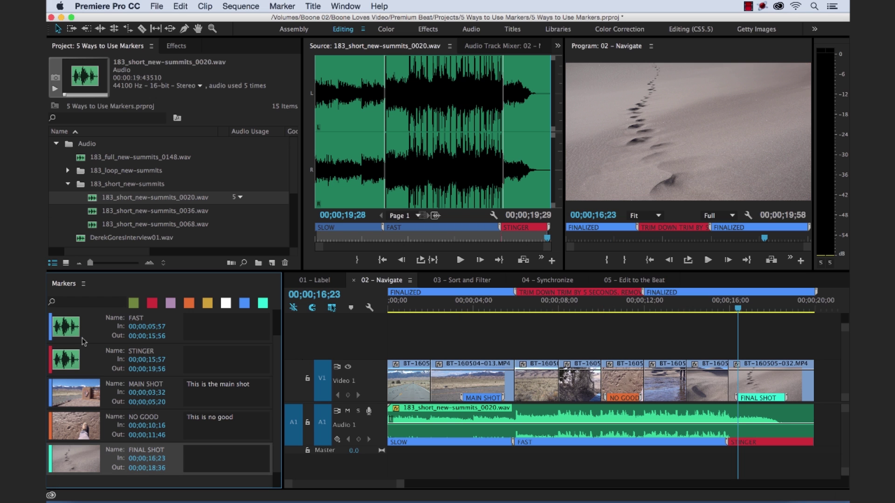
pyautogui.press('Up')
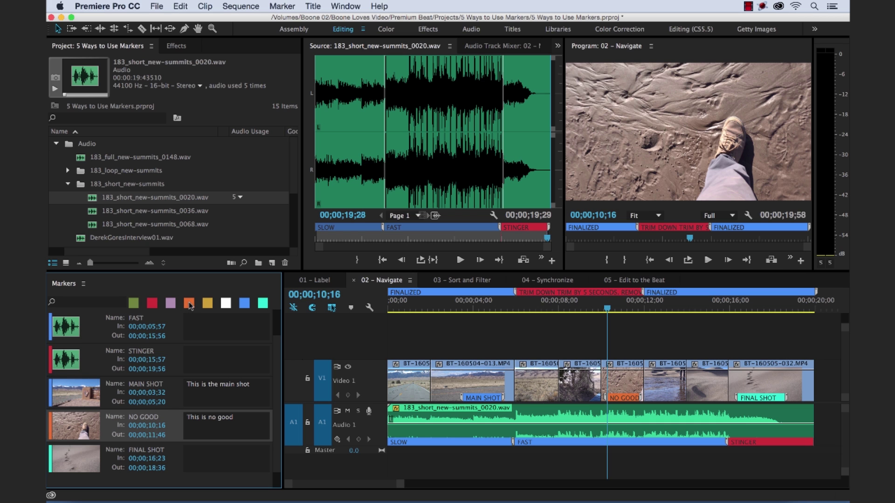
pyautogui.click(454, 280)
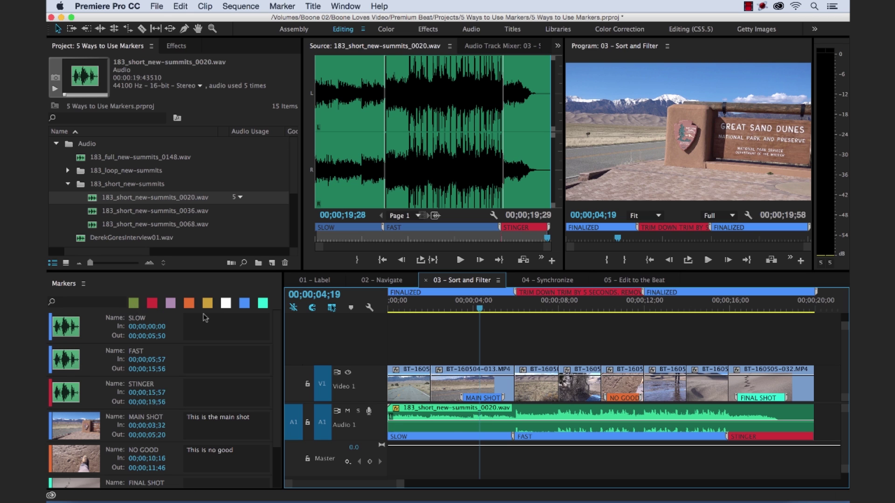
# Step: Try the cyan, blue and red colour filters in the Markers panel, then clear them
pyautogui.click(263, 306)
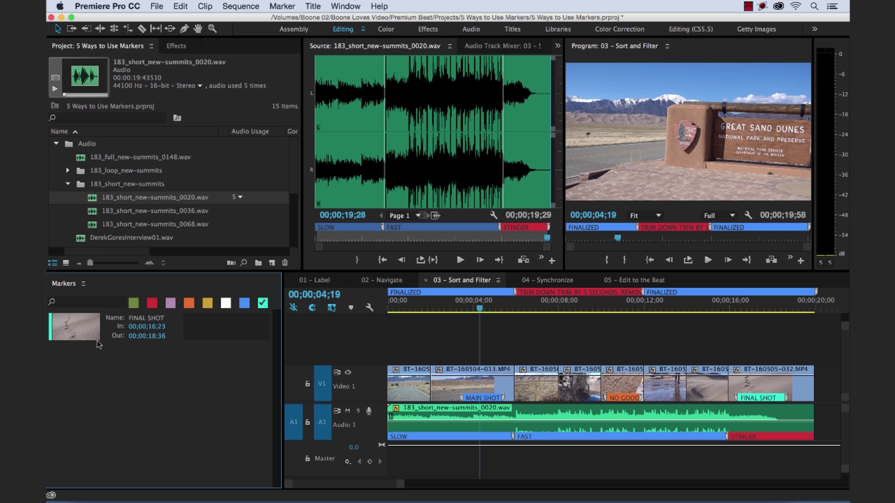
pyautogui.click(243, 304)
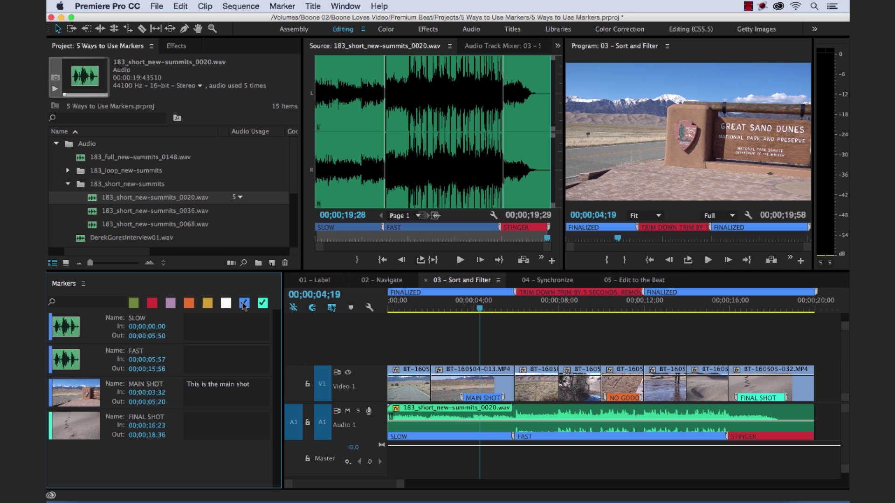
pyautogui.click(243, 304)
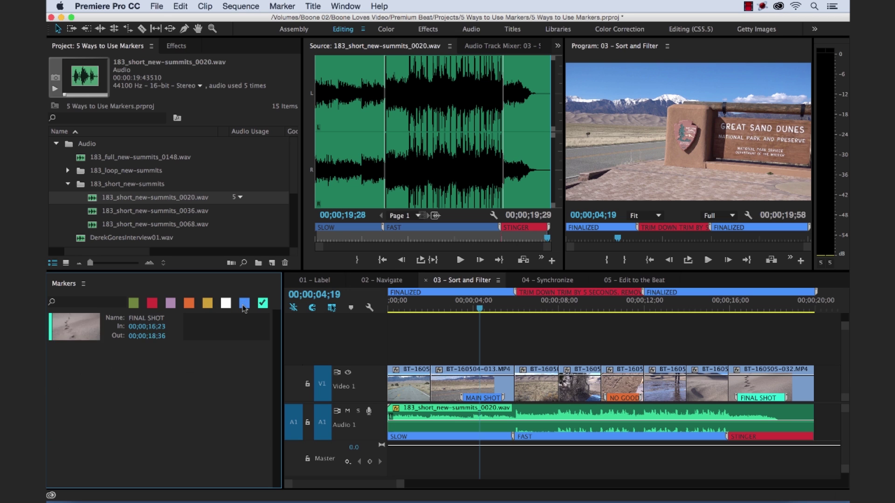
pyautogui.click(152, 304)
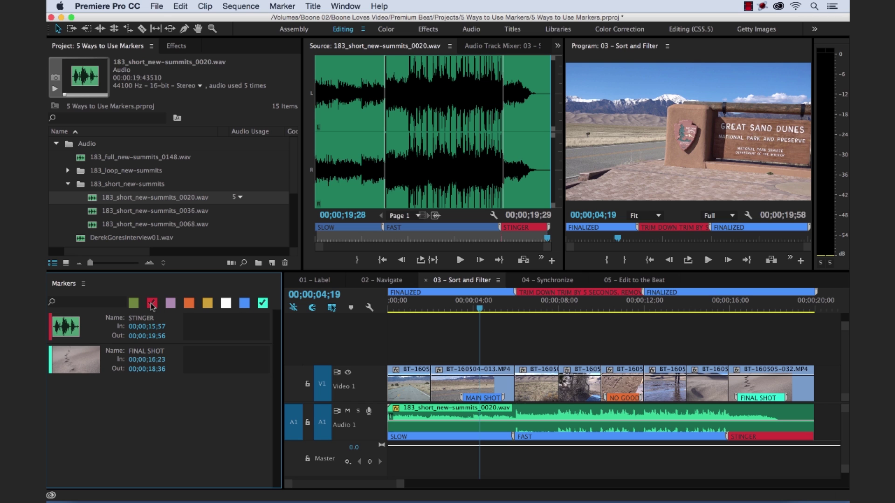
pyautogui.click(152, 304)
pyautogui.click(263, 304)
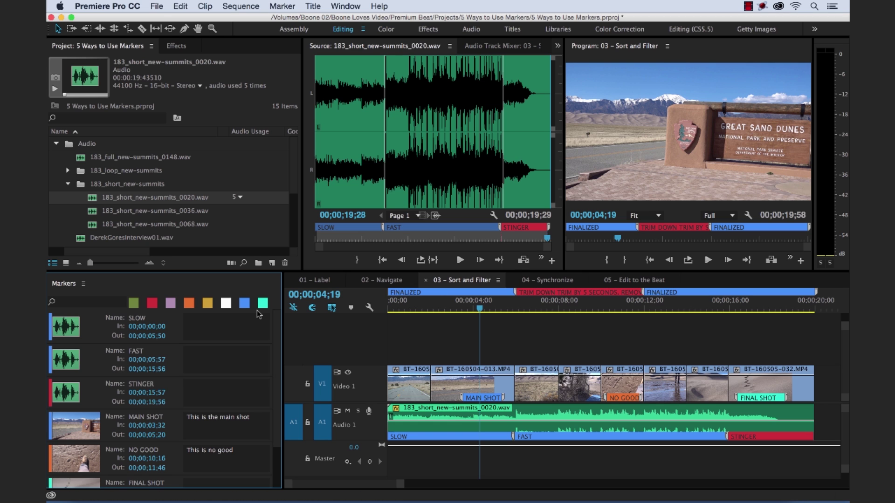
# Step: Filter to red and blue markers, step between SLOW and STINGER, clear the filter, open 04 - Synchronize
pyautogui.click(152, 303)
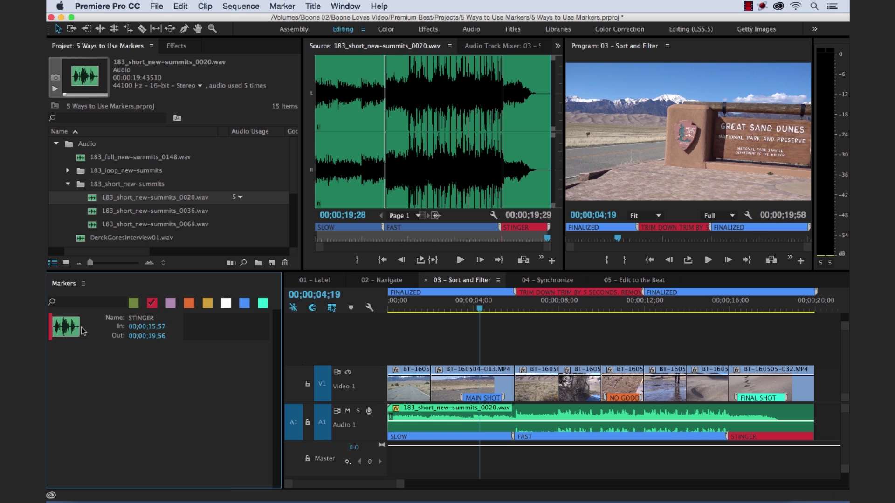
pyautogui.click(241, 307)
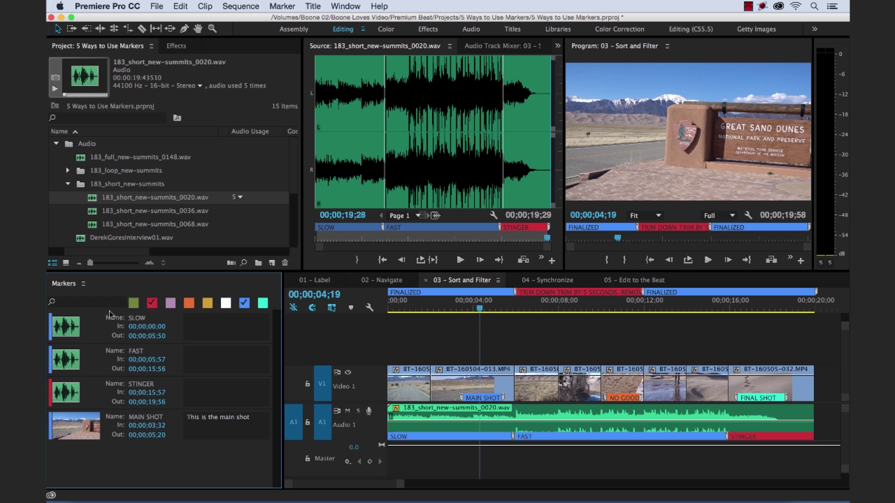
pyautogui.click(62, 329)
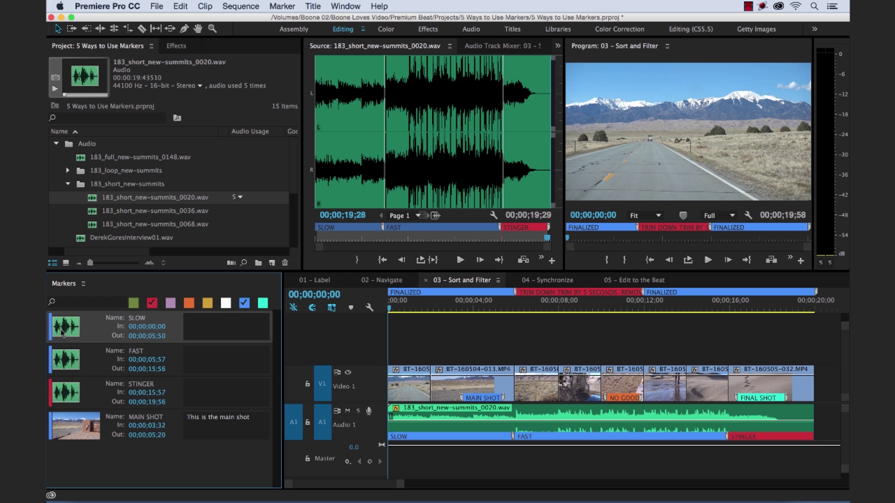
pyautogui.press('Down')
pyautogui.press('Down')
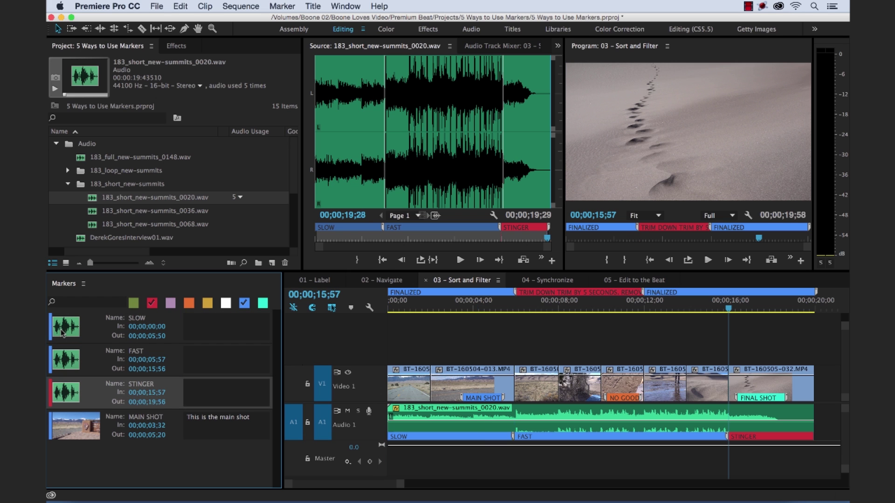
pyautogui.press('Up')
pyautogui.press('Up')
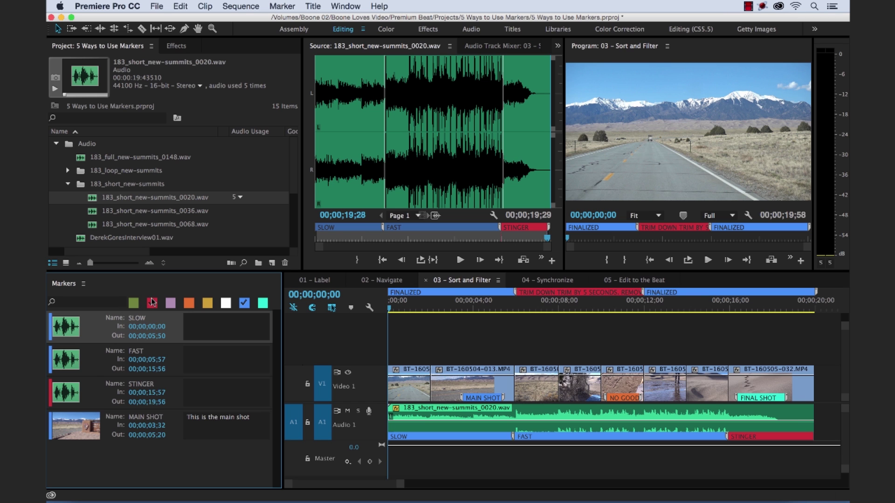
pyautogui.click(152, 303)
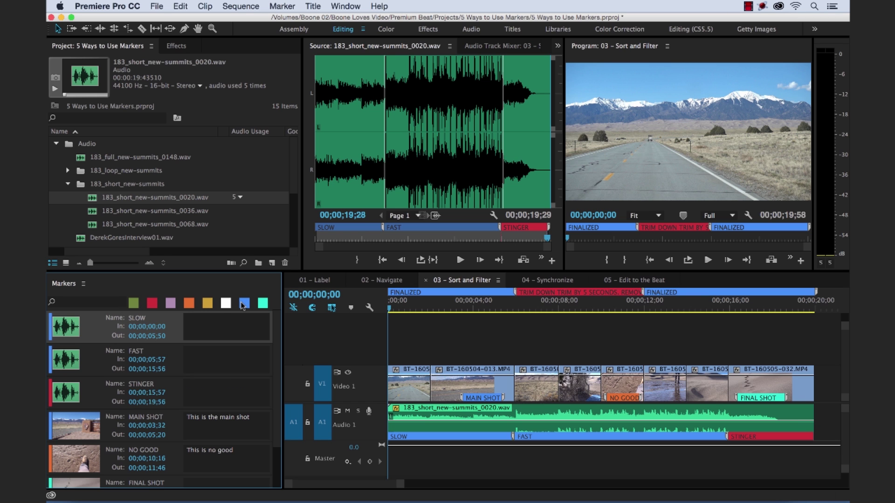
pyautogui.click(550, 283)
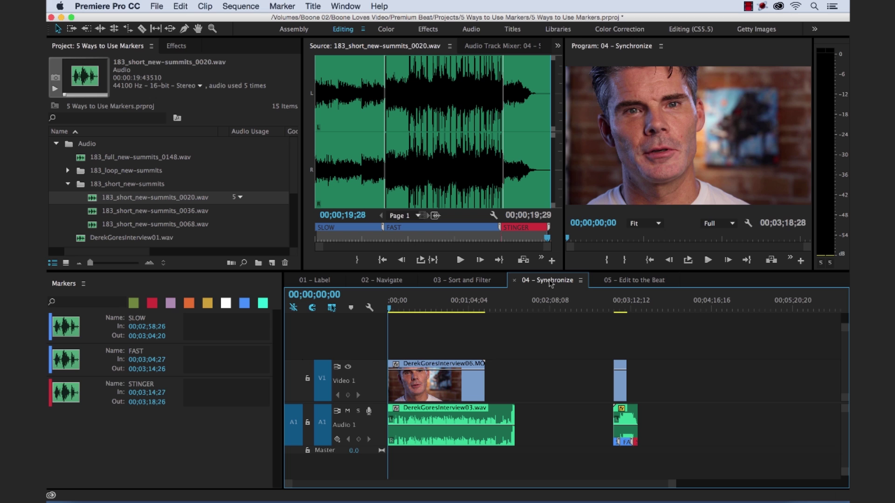
# Step: Select the linked interview clips and play the interview from about 36 seconds
pyautogui.click(472, 312)
pyautogui.press('=')
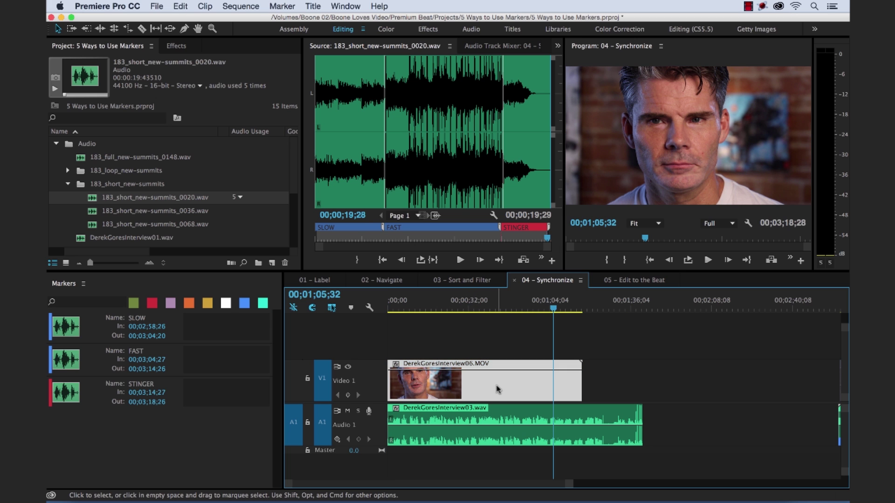
pyautogui.press('=')
pyautogui.press('-')
pyautogui.click(573, 410)
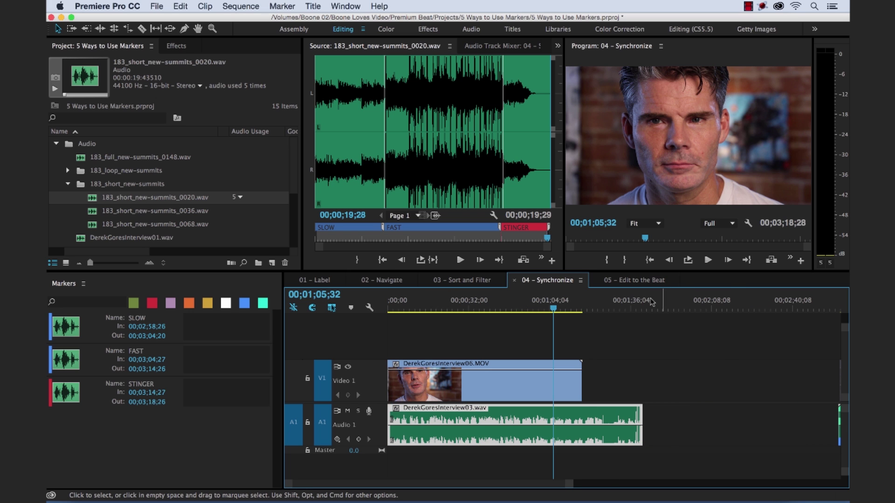
pyautogui.click(527, 307)
pyautogui.moveTo(527, 307); pyautogui.dragTo(481, 313)
pyautogui.press('space')
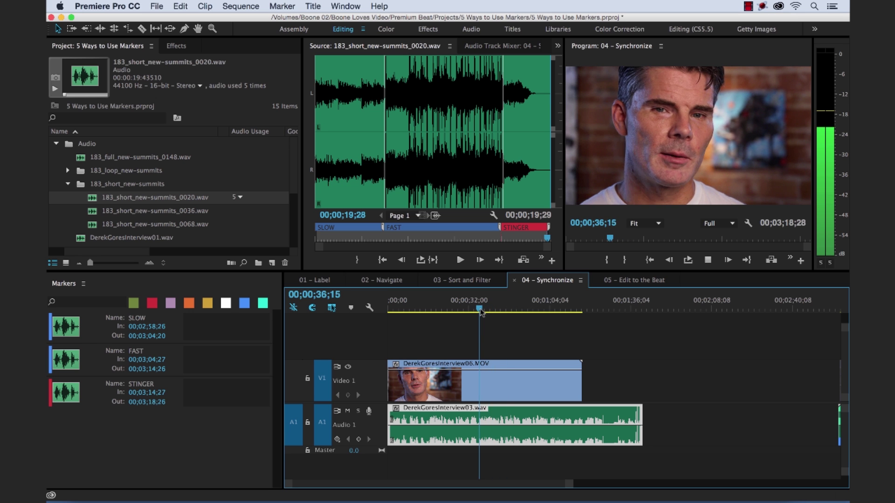
pyautogui.press('XF86AudioRaiseVolume')
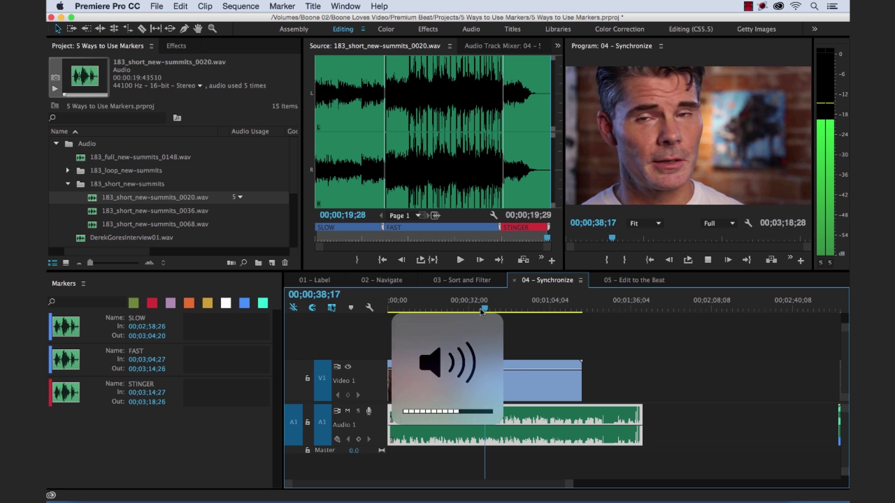
pyautogui.press('space')
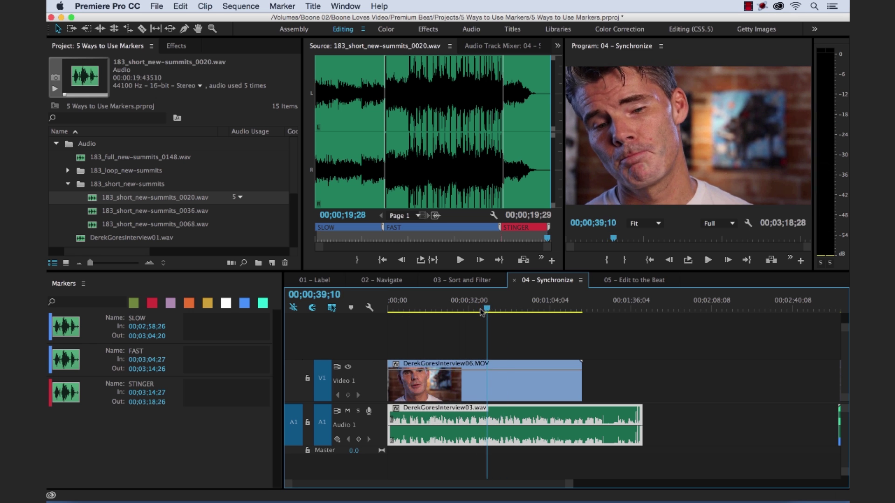
# Step: Zoom in and scrub frame by frame to park the playhead on the hand-clap frame
pyautogui.click(643, 304)
pyautogui.press('=')
pyautogui.press('=')
pyautogui.press('=')
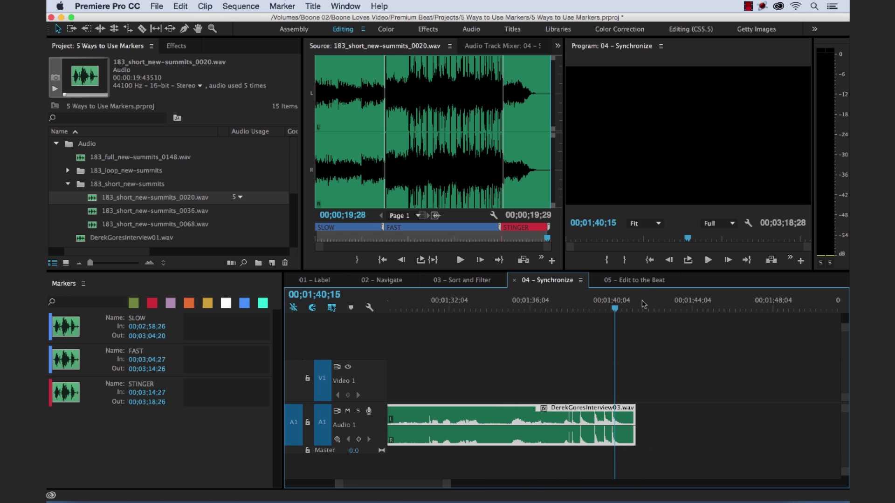
pyautogui.press('-')
pyautogui.press('-')
pyautogui.press('-')
pyautogui.click(545, 308)
pyautogui.press('=')
pyautogui.press('=')
pyautogui.press('=')
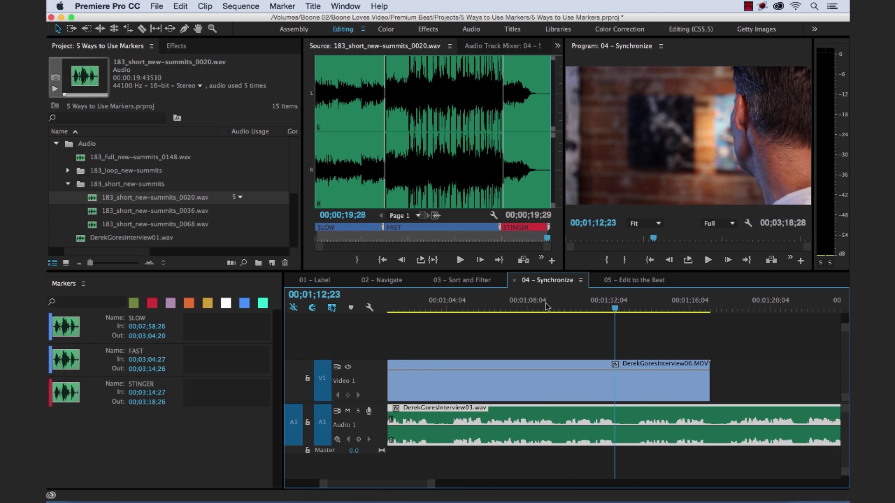
pyautogui.click(648, 308)
pyautogui.moveTo(649, 309); pyautogui.dragTo(686, 305)
pyautogui.press('space')
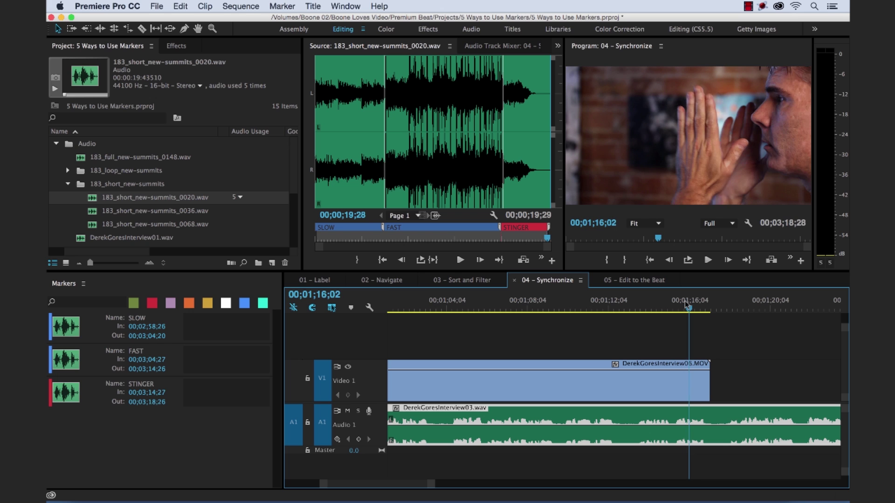
pyautogui.press('Left')
pyautogui.press('Left')
pyautogui.press('Left')
pyautogui.press('Left')
pyautogui.press('Left')
pyautogui.press('Left')
pyautogui.press('Left')
pyautogui.press('Left')
pyautogui.press('Left')
pyautogui.press('Left')
pyautogui.press('Left')
pyautogui.press('Left')
pyautogui.press('Left')
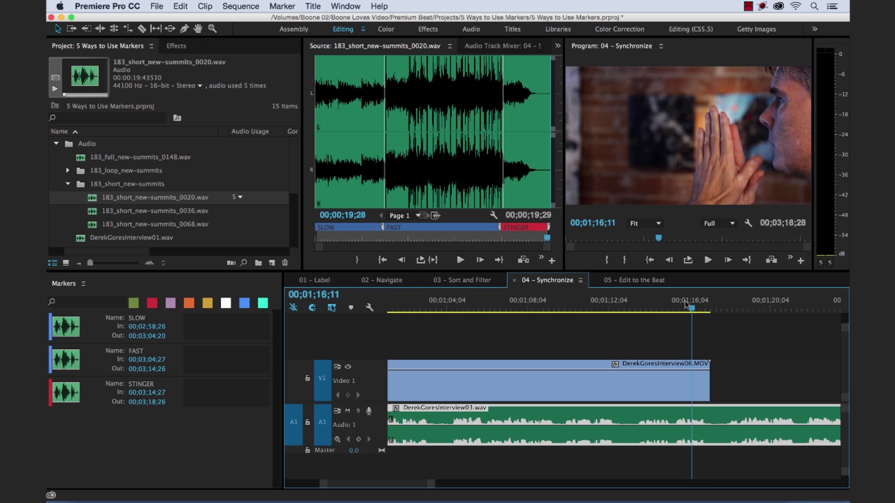
pyautogui.press('Right')
pyautogui.press('Right')
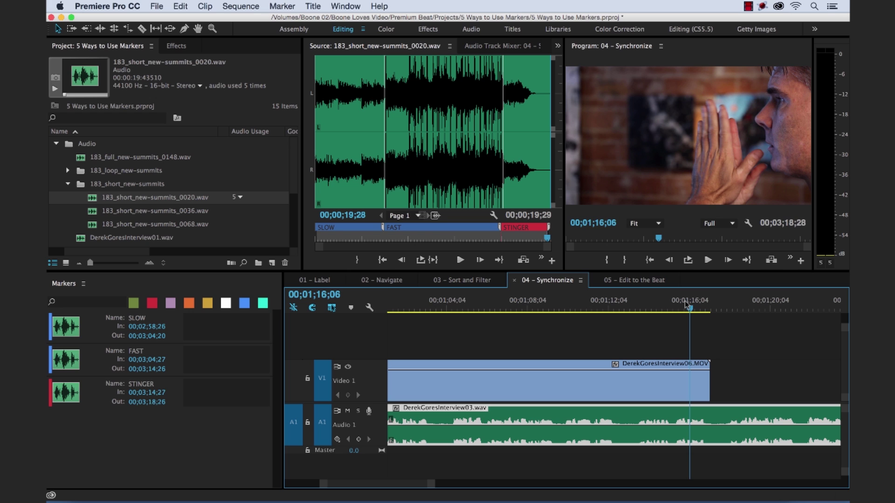
# Step: Add a clip marker on the interview video at the clap, 00;01;16;06
pyautogui.click(677, 388)
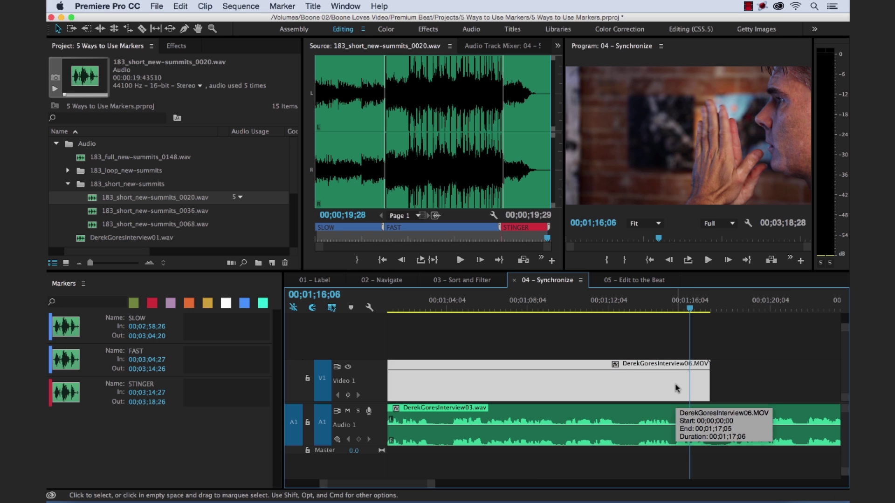
pyautogui.press('m')
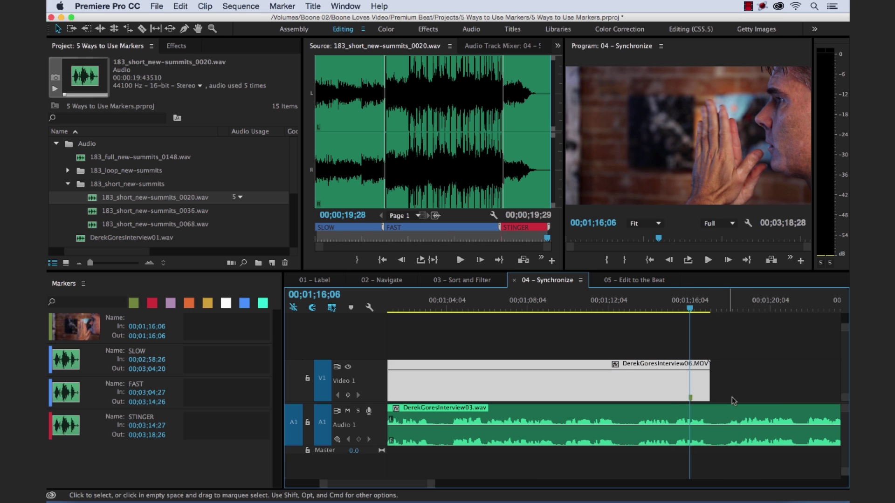
pyautogui.press('-')
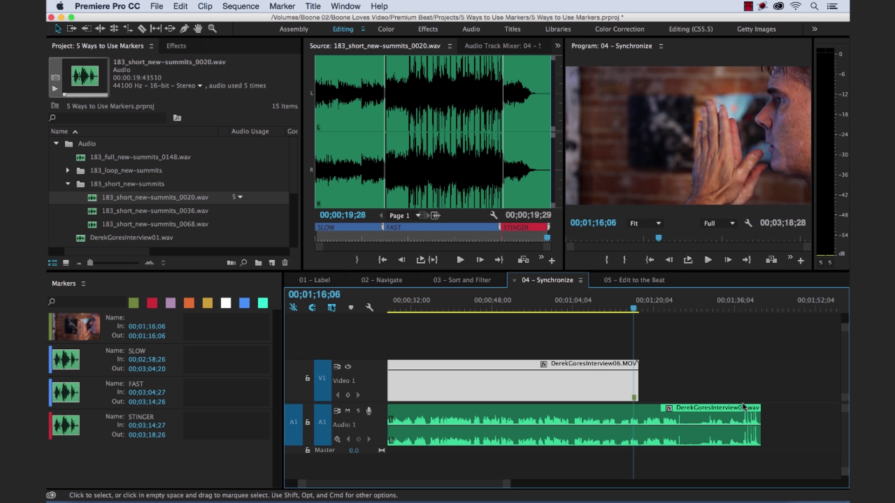
# Step: Zoom in on the interview audio waveform and mark its clap spike at 00;01;40;07
pyautogui.click(730, 412)
pyautogui.click(763, 303)
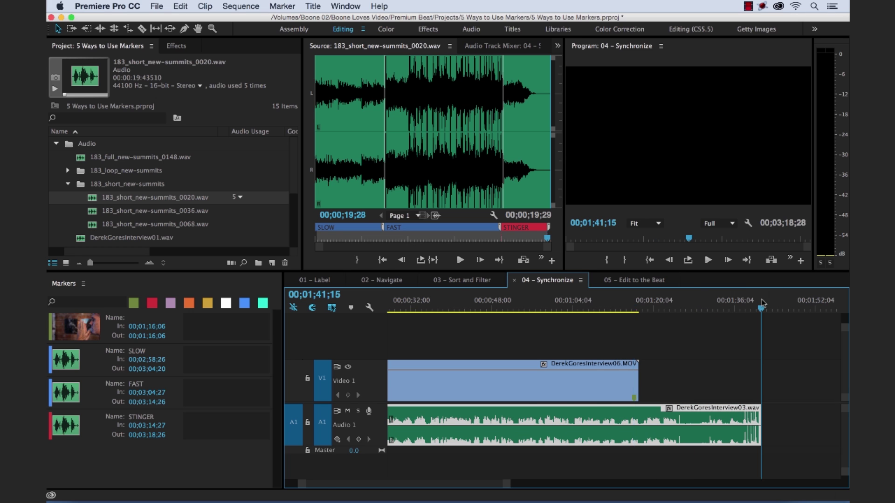
pyautogui.press('=')
pyautogui.press('=')
pyautogui.press('=')
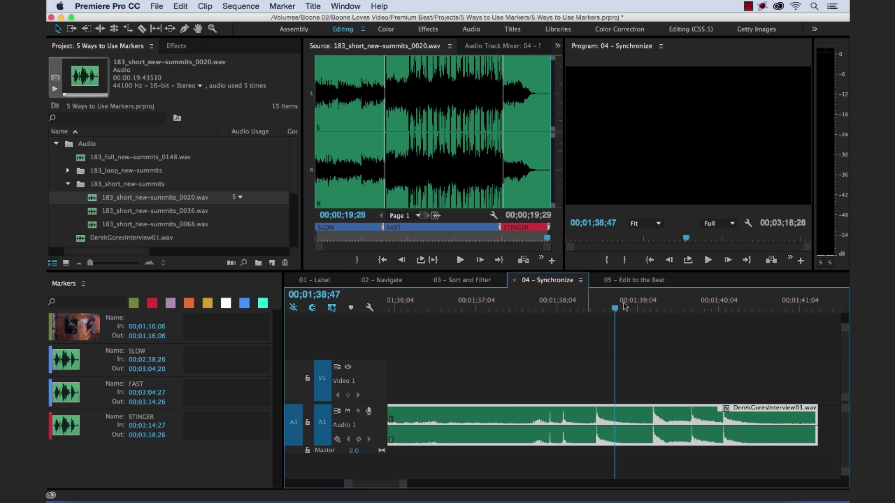
pyautogui.click(730, 304)
pyautogui.press('=')
pyautogui.press('=')
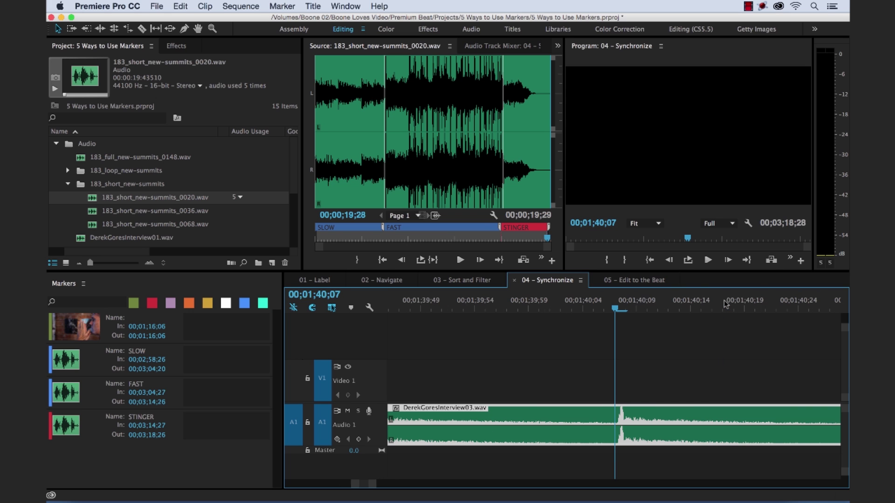
pyautogui.press('Right')
pyautogui.press('Left')
pyautogui.press('m')
pyautogui.press('-')
pyautogui.press('-')
pyautogui.press('-')
pyautogui.press('-')
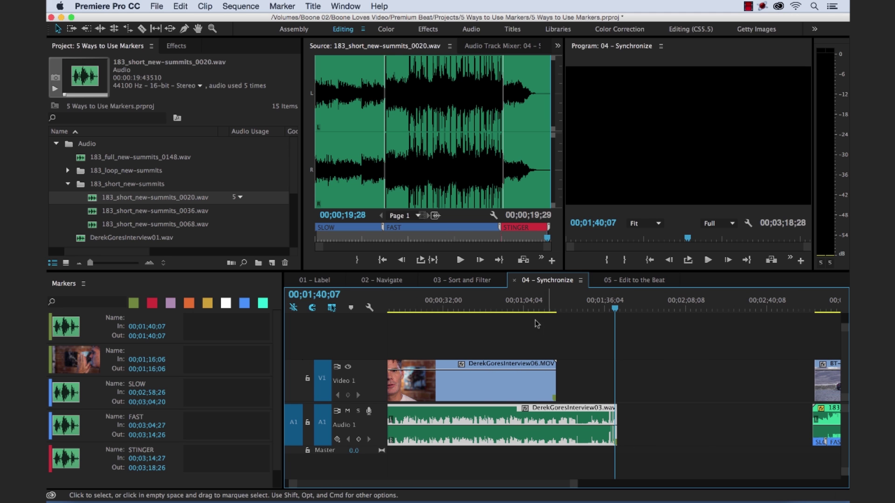
# Step: Synchronize both interview clips by Clip Marker and return the playhead to the sequence start
pyautogui.moveTo(490, 335); pyautogui.dragTo(555, 422)
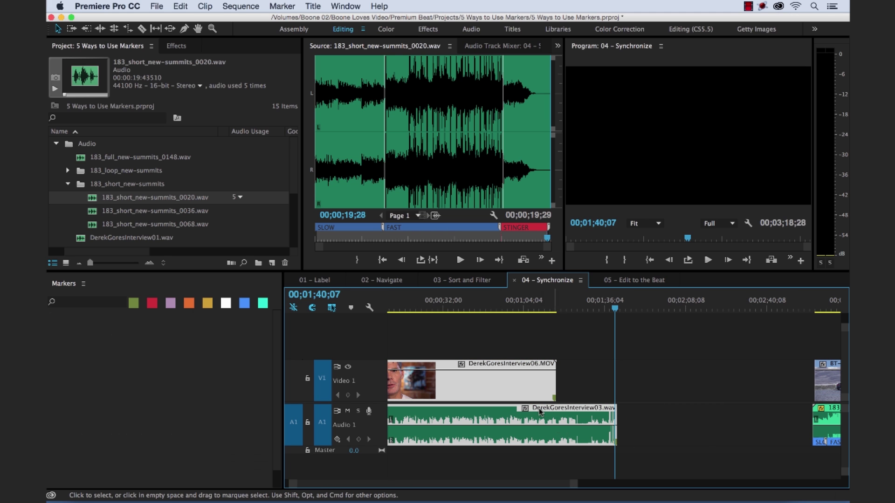
pyautogui.rightClick(521, 388)
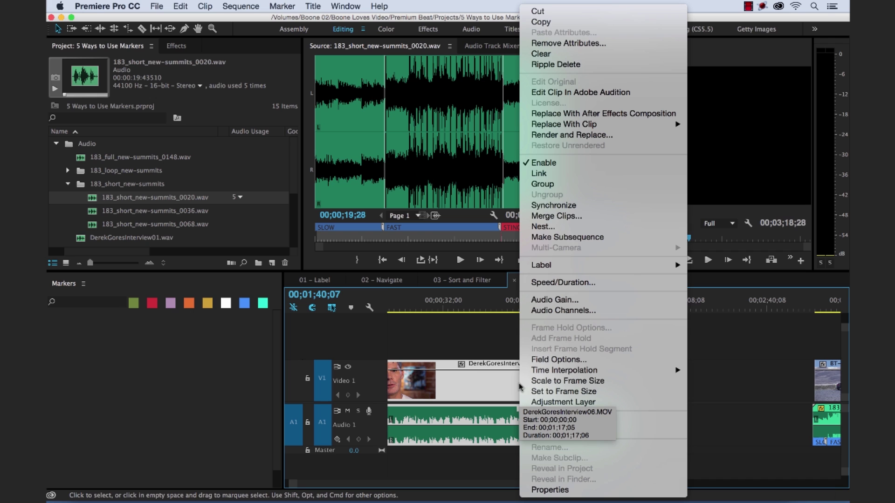
pyautogui.click(550, 206)
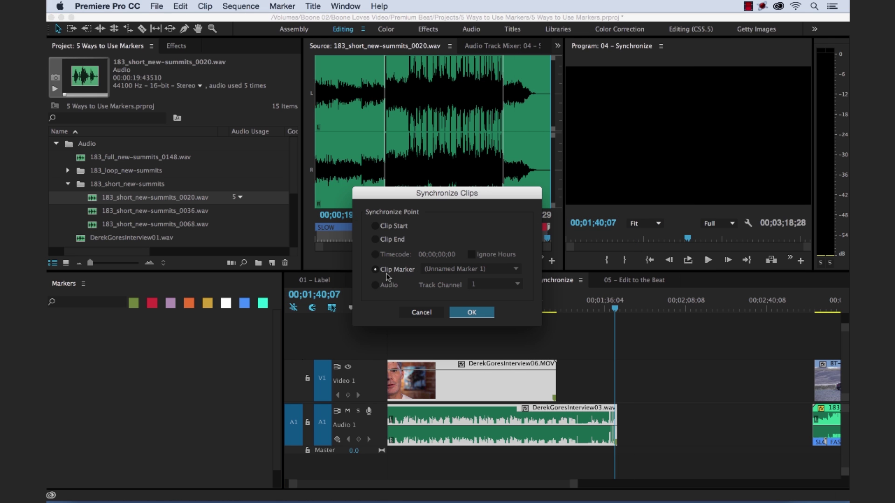
pyautogui.click(471, 312)
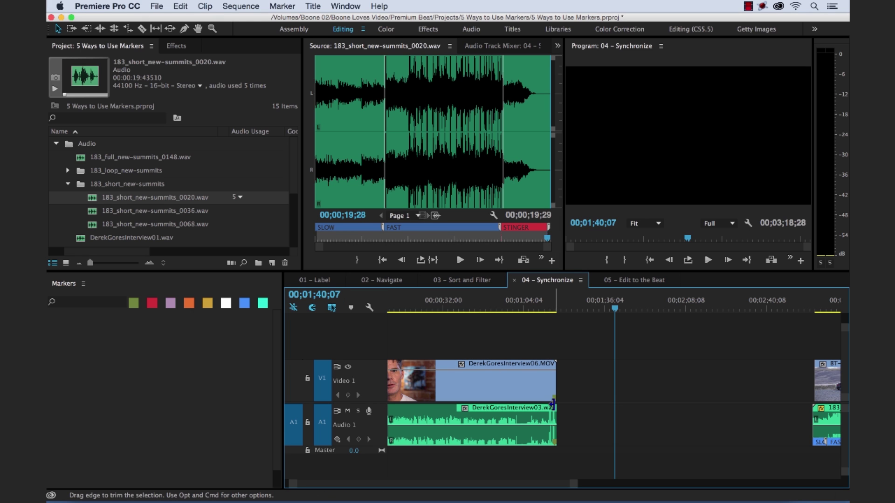
pyautogui.press('-')
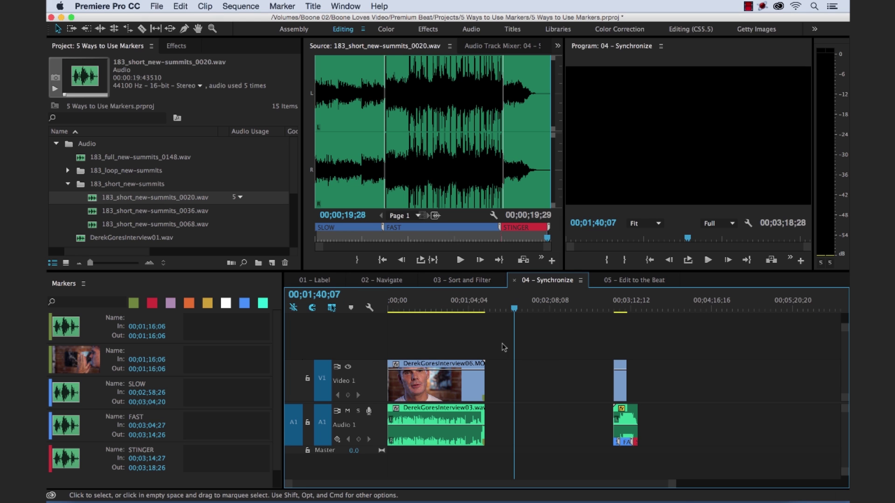
pyautogui.click(430, 307)
pyautogui.press('Home')
# Step: Play the synced interview from the start to check the alignment
pyautogui.press('=')
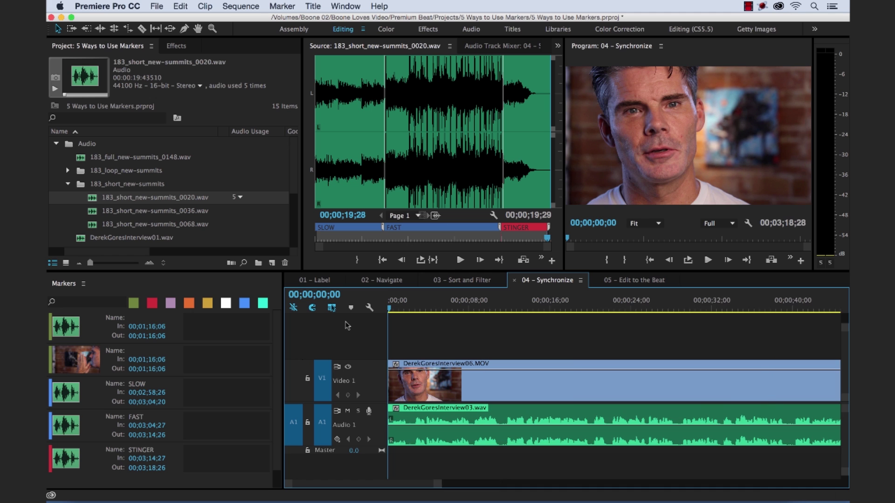
pyautogui.press('-')
pyautogui.press('space')
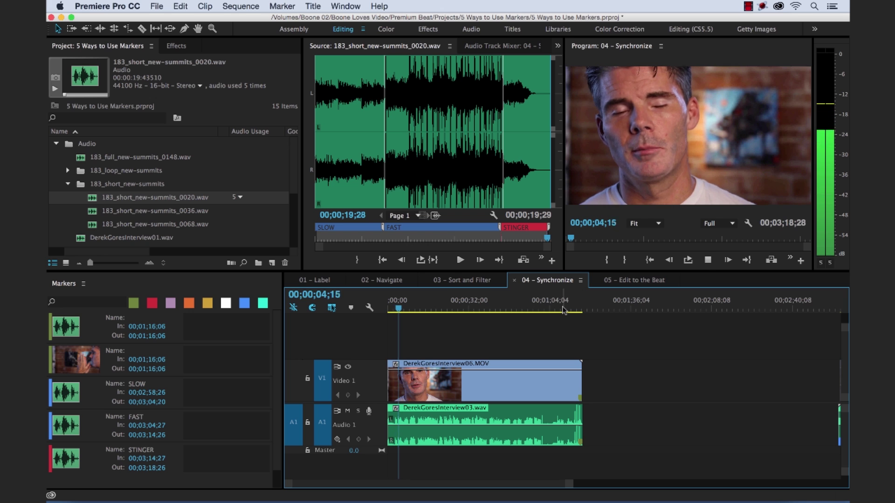
pyautogui.press('space')
pyautogui.press('-')
pyautogui.press('-')
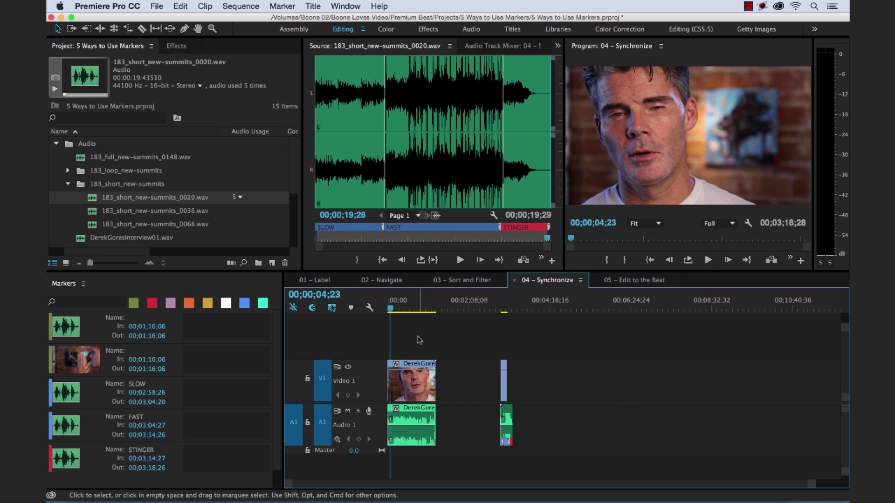
# Step: Go to the car shot at 00;03;05;32 and select the 183_short_new-summits_0020.wav music clip
pyautogui.press('=')
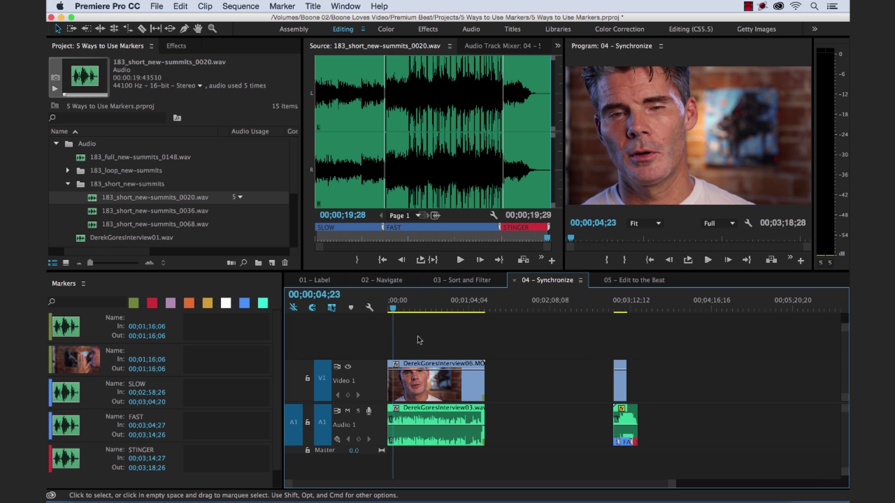
pyautogui.click(625, 303)
pyautogui.press('=')
pyautogui.press('=')
pyautogui.press('=')
pyautogui.press('=')
pyautogui.press('-')
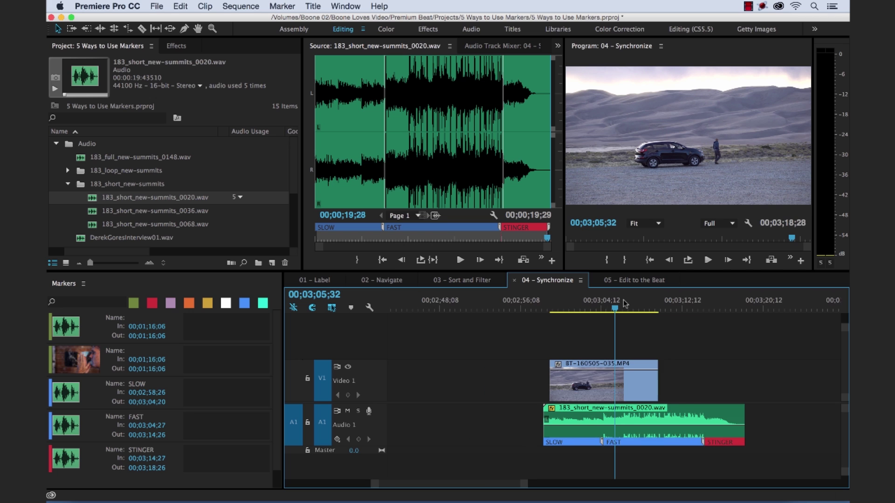
pyautogui.press('=')
pyautogui.press('-')
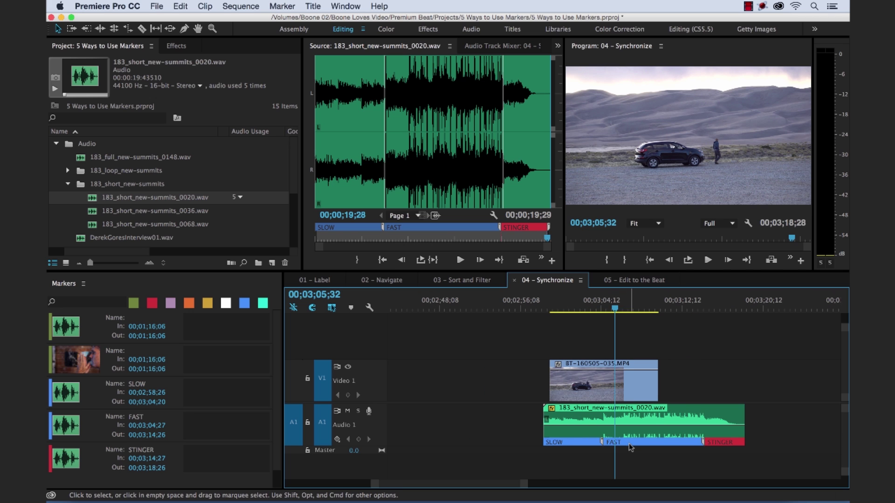
pyautogui.click(632, 444)
pyautogui.moveTo(632, 444)
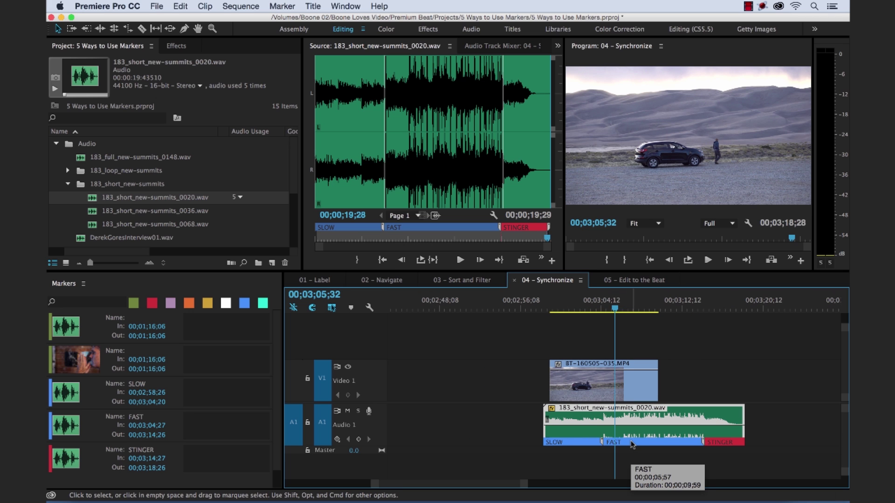
# Step: Clear the SLOW, FAST and STINGER markers from the music clip via Clear All Markers
pyautogui.click(462, 216)
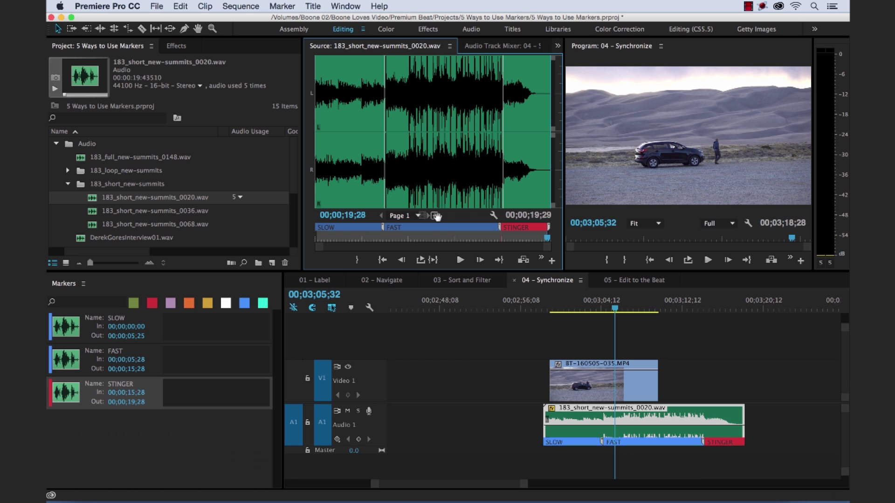
pyautogui.click(425, 227)
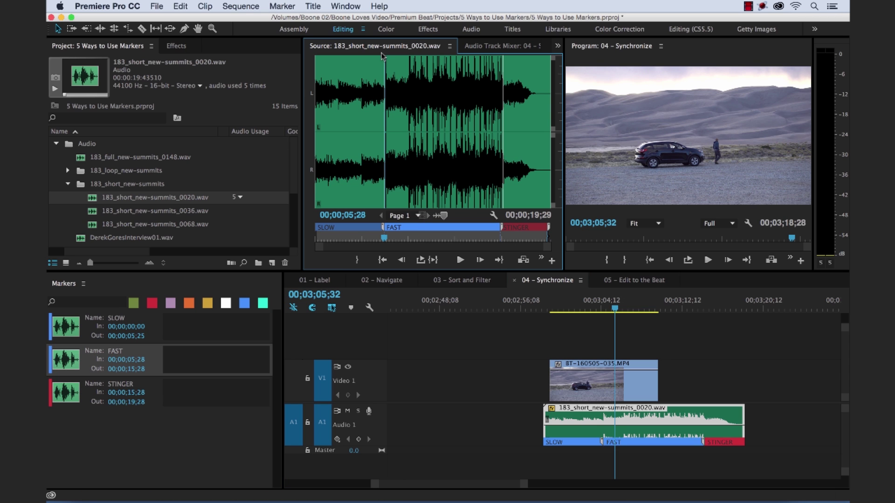
pyautogui.click(283, 6)
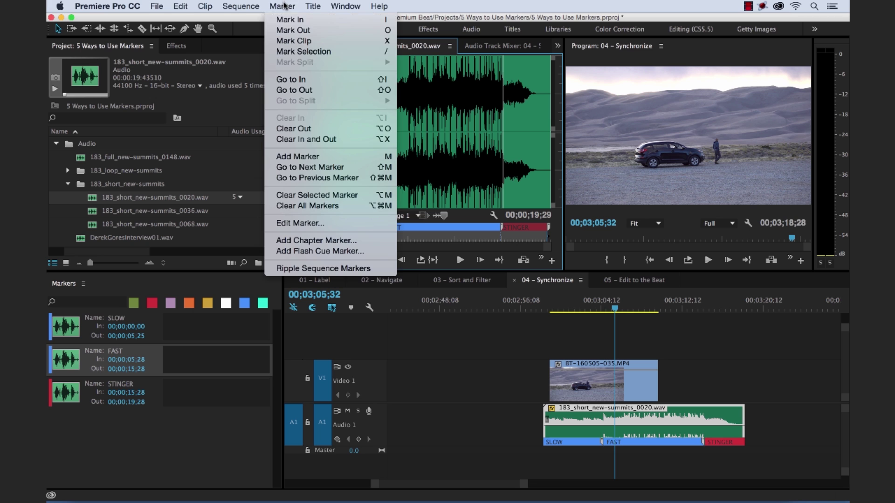
pyautogui.click(303, 207)
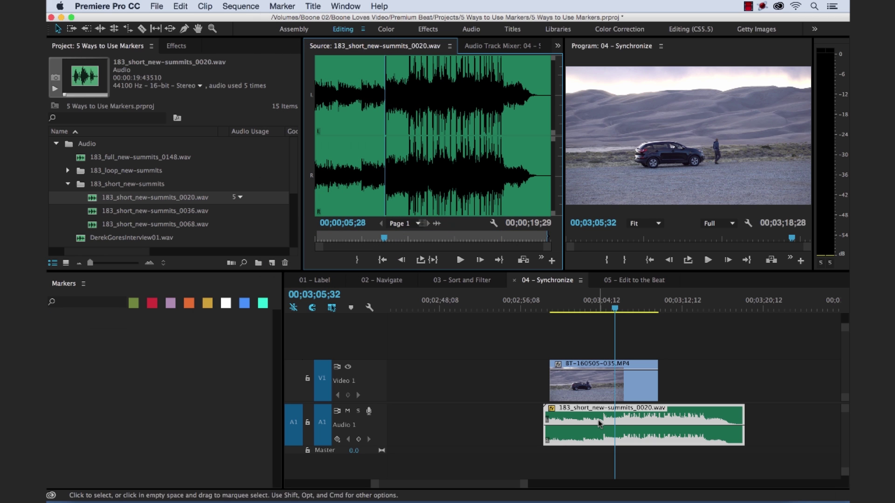
# Step: Move the playhead back to about 00;03;02;36 and select the BT-160505-035.MP4 clip
pyautogui.press('=')
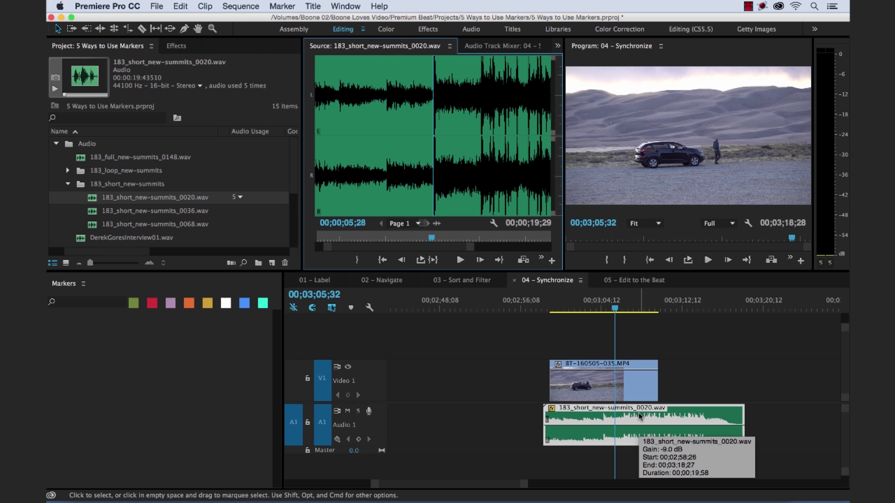
pyautogui.click(645, 339)
pyautogui.press('=')
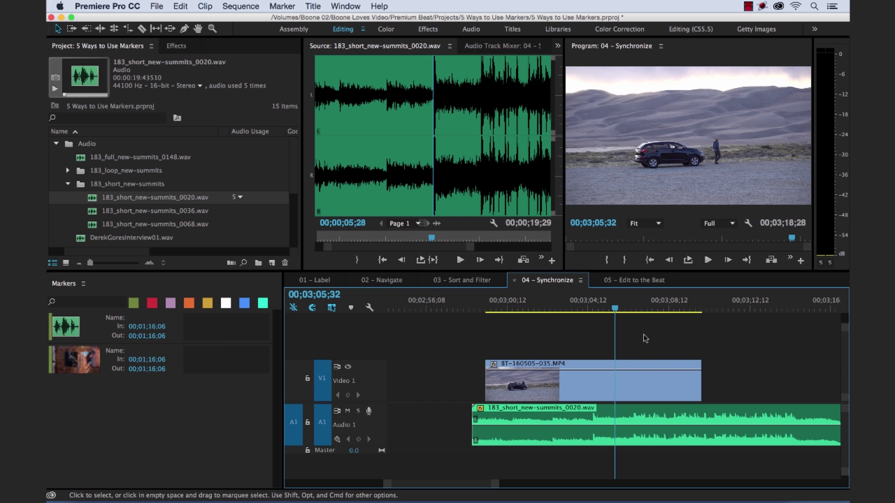
pyautogui.moveTo(616, 310); pyautogui.dragTo(586, 306)
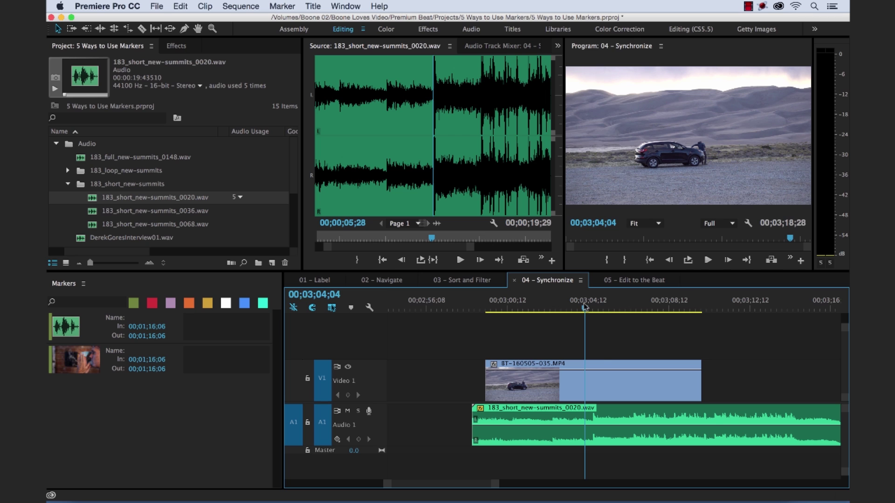
pyautogui.click(609, 387)
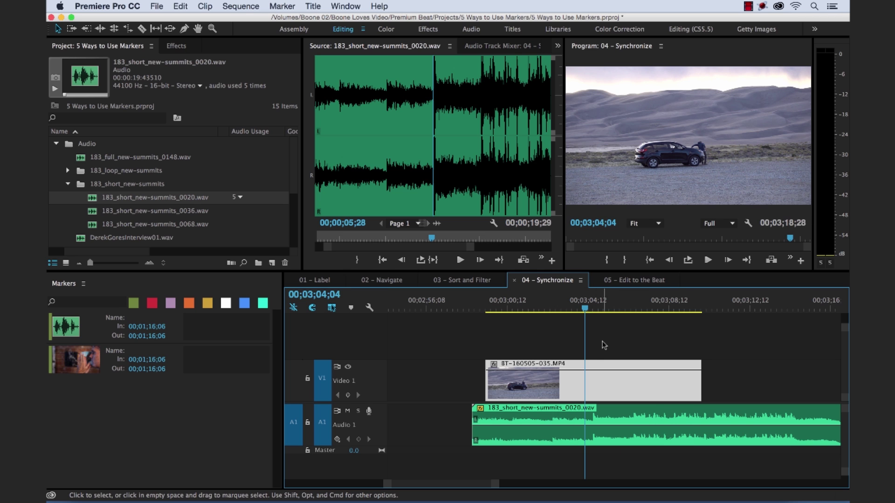
# Step: Mark the car clip at 00;03;04;04, then find the music beat near 00;03;06;29
pyautogui.press('m')
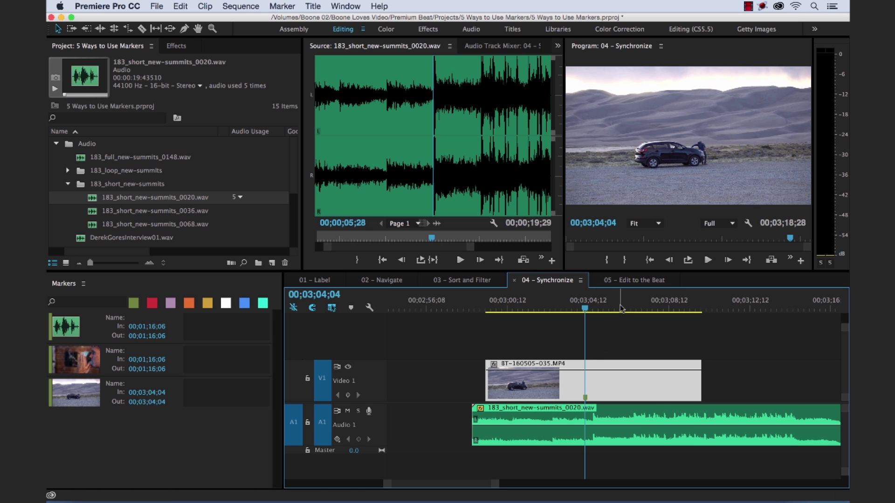
pyautogui.moveTo(620, 308); pyautogui.dragTo(601, 310)
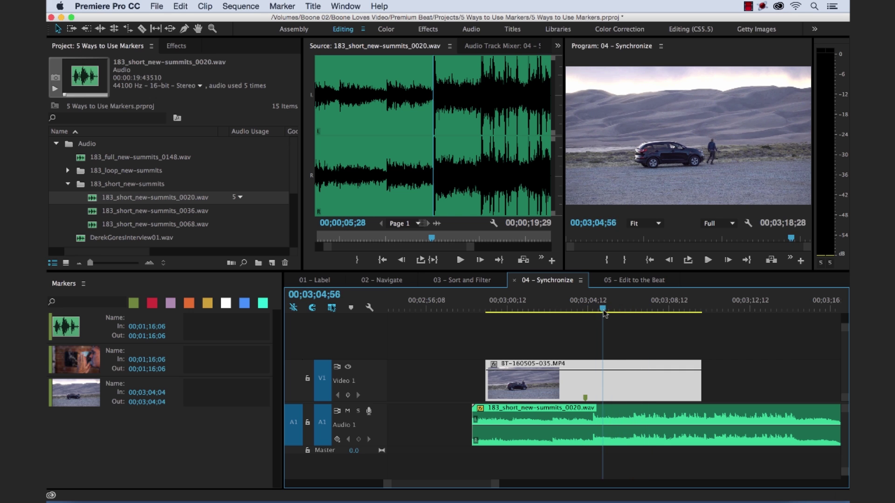
pyautogui.press('space')
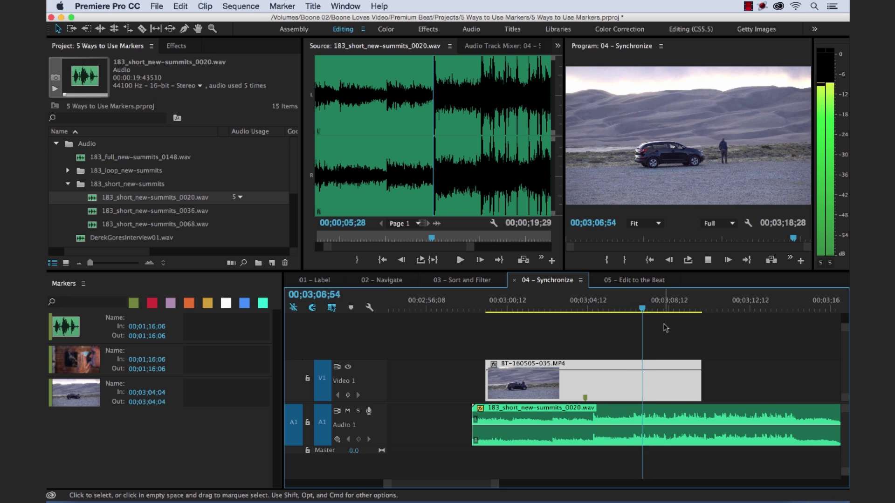
pyautogui.press('space')
pyautogui.moveTo(635, 309); pyautogui.dragTo(587, 309)
pyautogui.press('=')
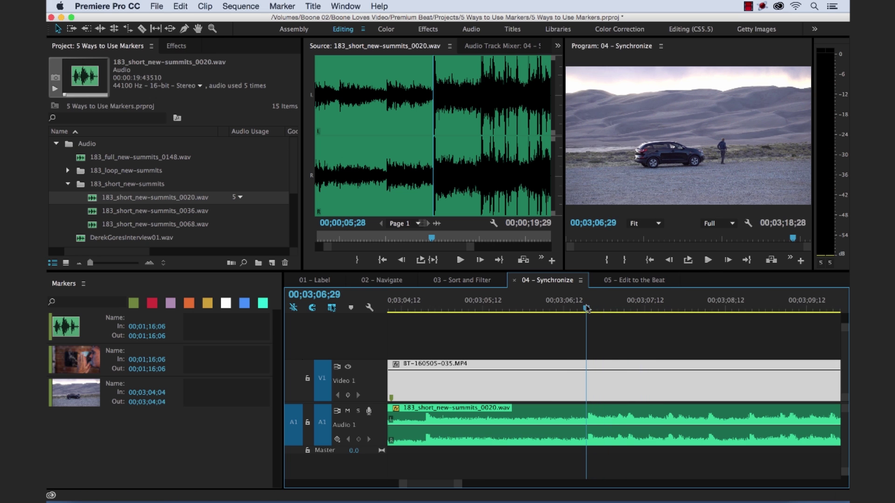
pyautogui.press('m')
# Step: Undo the misplaced marker, mark the music clip at 00;03;06;29, and select both clips
pyautogui.press('-')
pyautogui.press('-')
pyautogui.press('-')
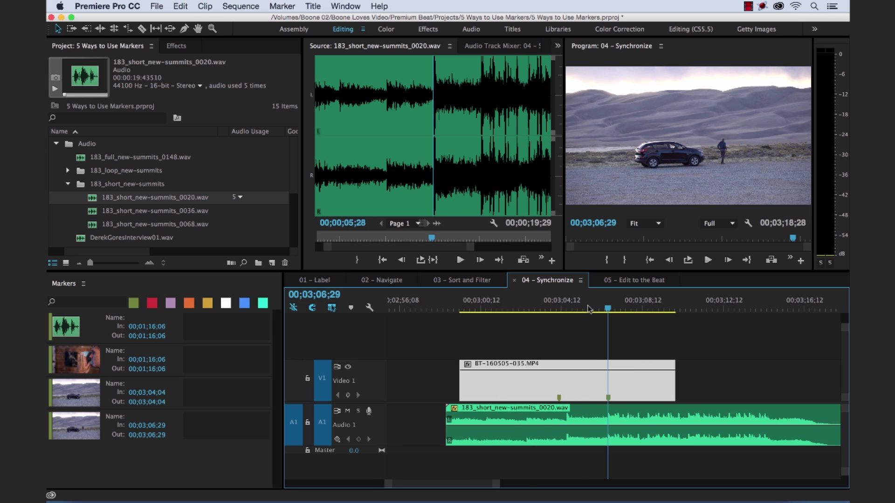
pyautogui.press('=')
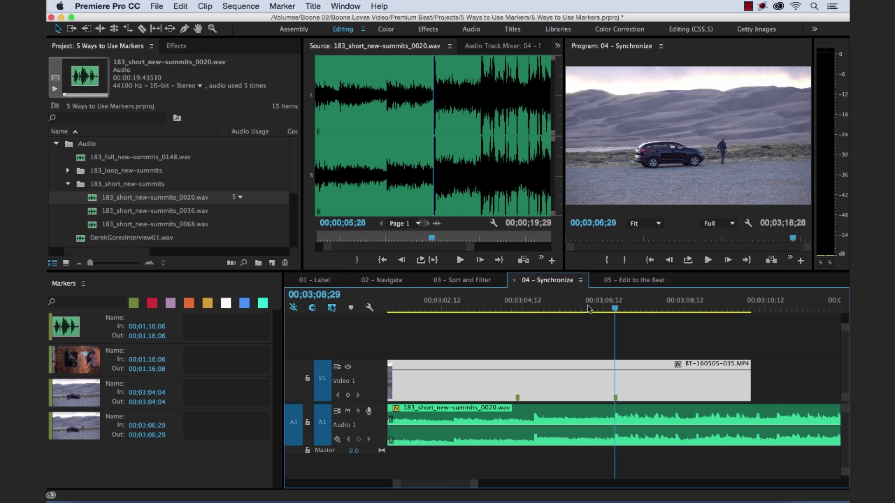
pyautogui.press('super+z')
pyautogui.click(629, 412)
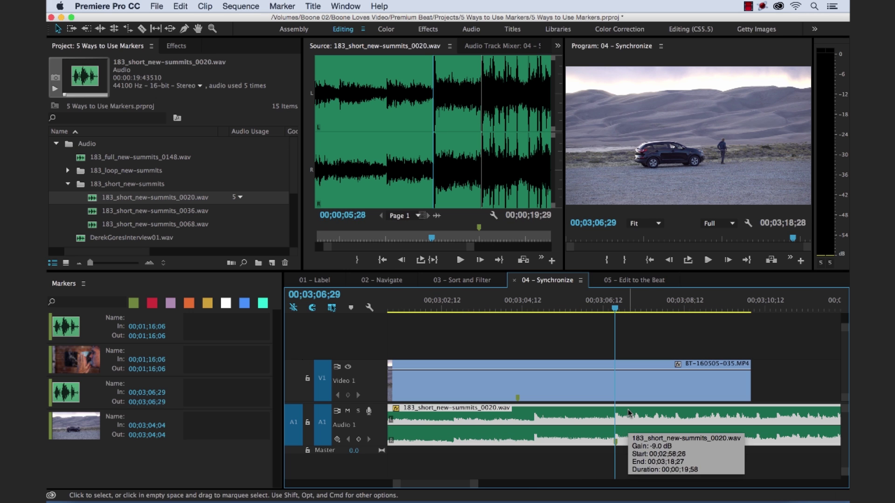
pyautogui.press('m')
pyautogui.moveTo(638, 335); pyautogui.dragTo(580, 422)
# Step: Cancel Synchronize and drag the car clip until its marker snaps to the music marker
pyautogui.rightClick(583, 384)
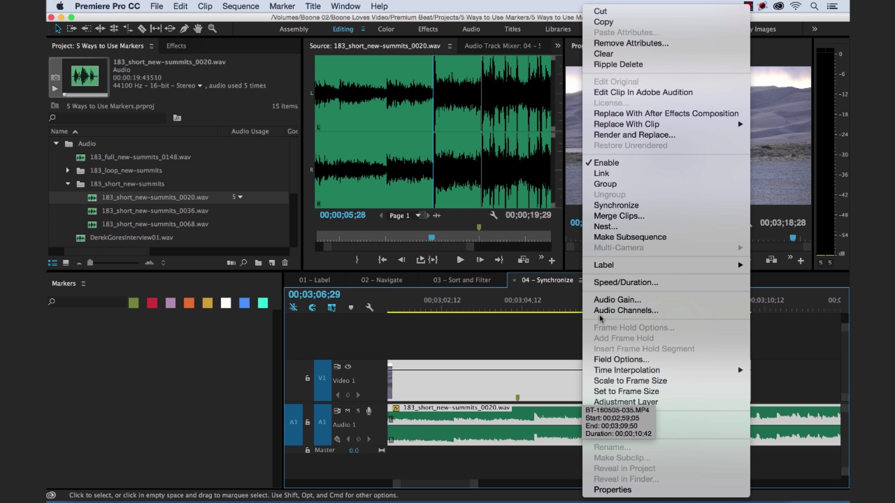
pyautogui.click(613, 208)
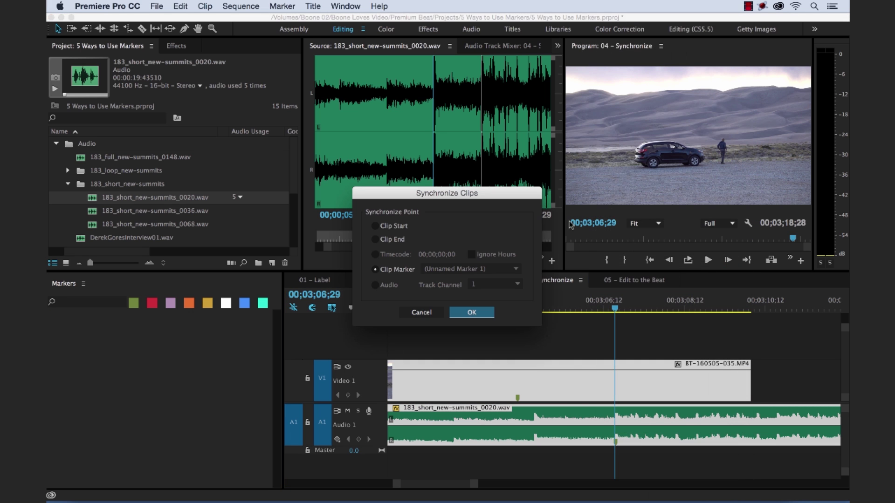
pyautogui.click(416, 313)
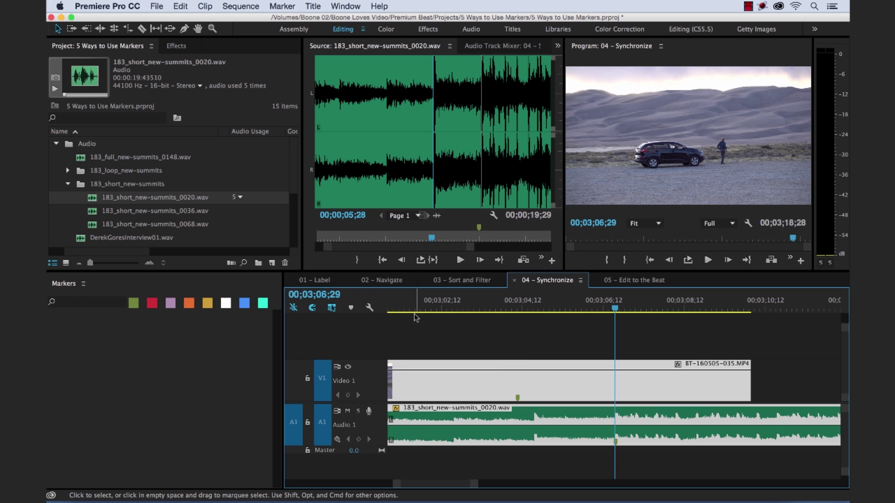
pyautogui.click(582, 346)
pyautogui.moveTo(549, 388)
pyautogui.mouseDown()
pyautogui.moveTo(620, 387)
pyautogui.moveTo(650, 361)
pyautogui.moveTo(637, 381)
pyautogui.moveTo(648, 384)
pyautogui.mouseUp()
pyautogui.click(682, 307)
# Step: Preview the synced car shot full-screen around the 00;03;06;29 markers
pyautogui.press('-')
pyautogui.press('-')
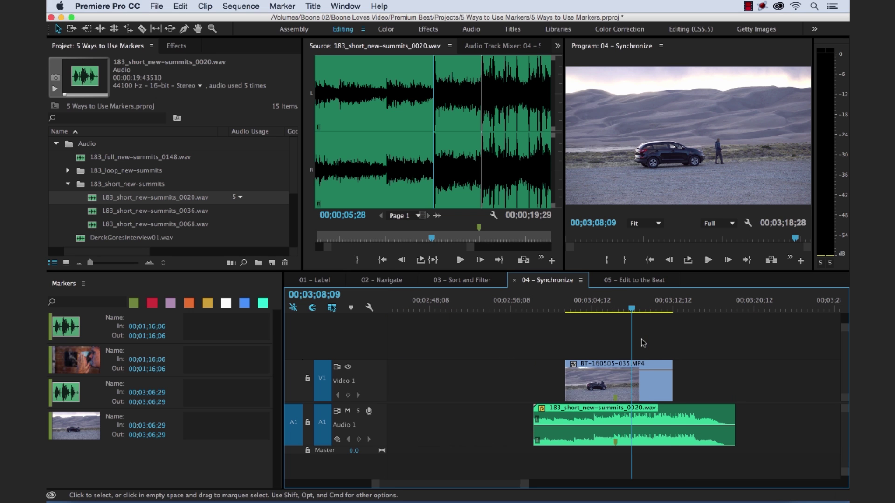
pyautogui.click(587, 305)
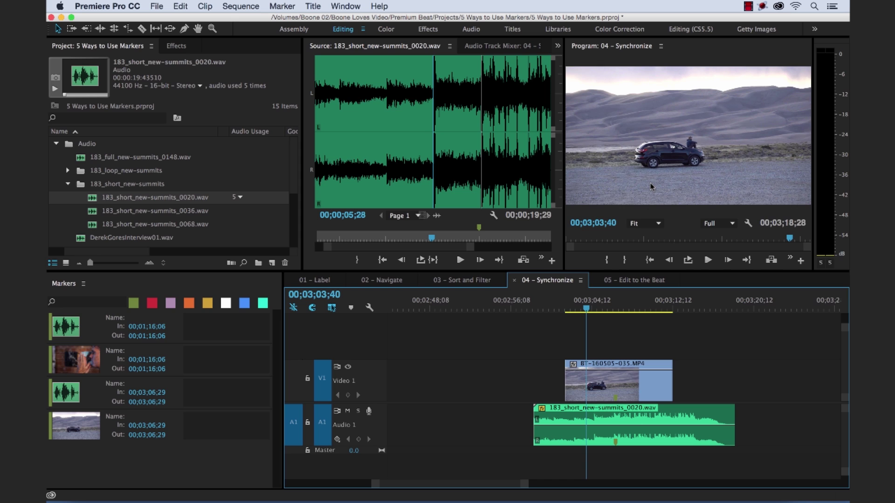
pyautogui.press('`')
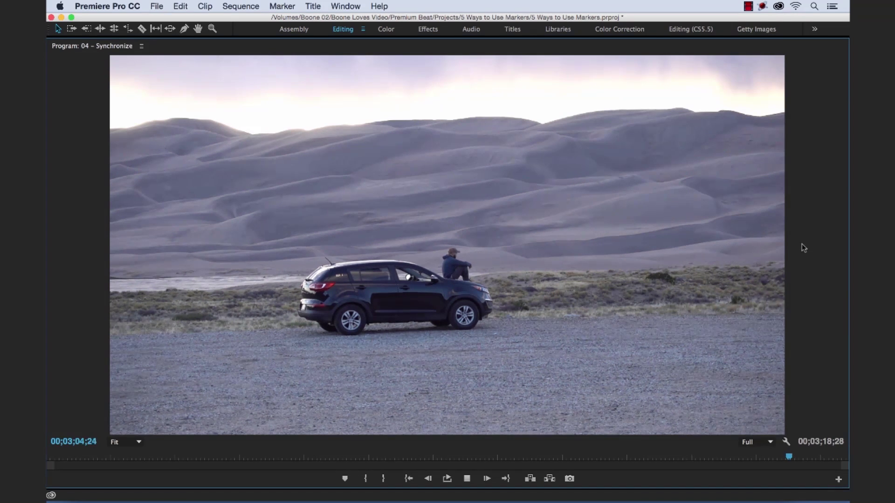
pyautogui.press('`')
pyautogui.click(636, 334)
pyautogui.press('=')
pyautogui.press('=')
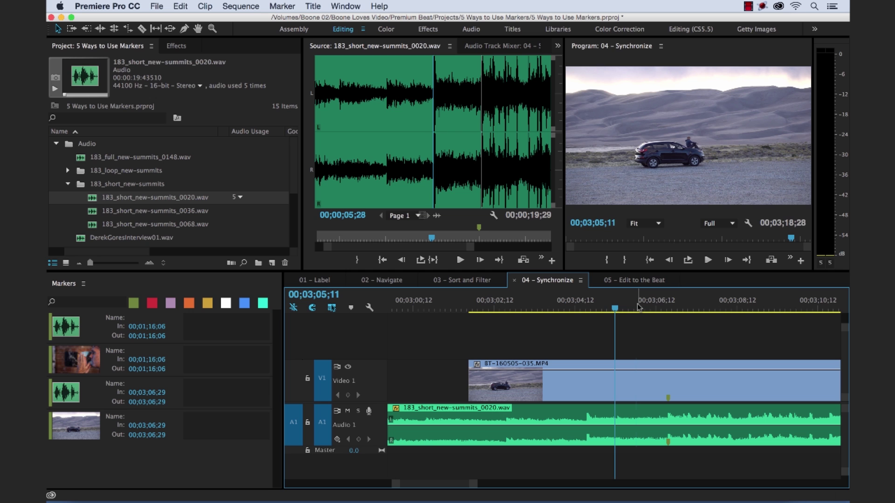
pyautogui.press('`')
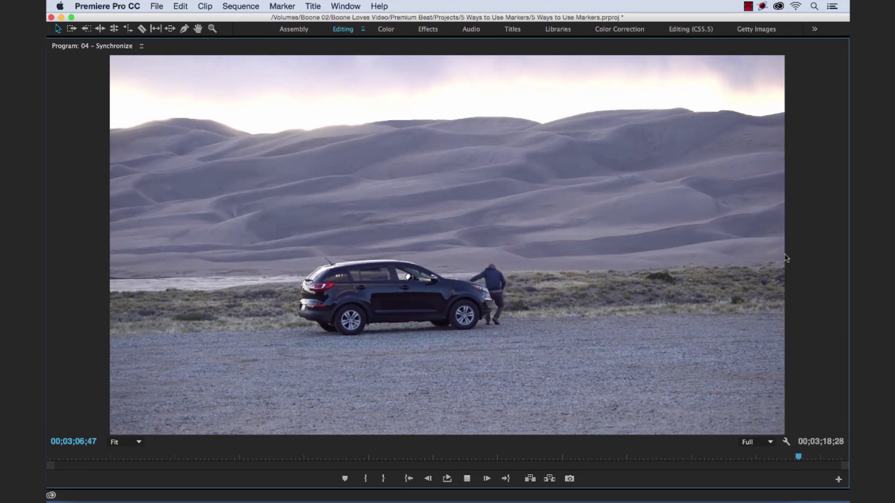
pyautogui.press('`')
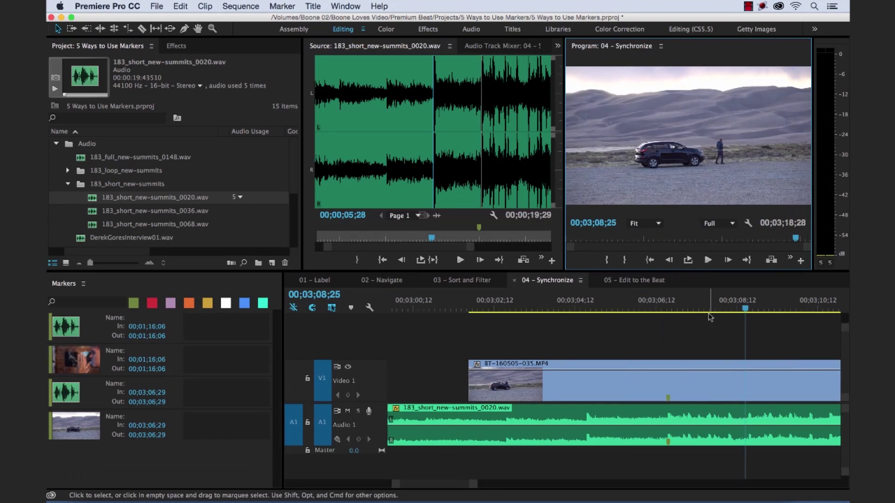
pyautogui.click(700, 308)
pyautogui.press('-')
pyautogui.press('-')
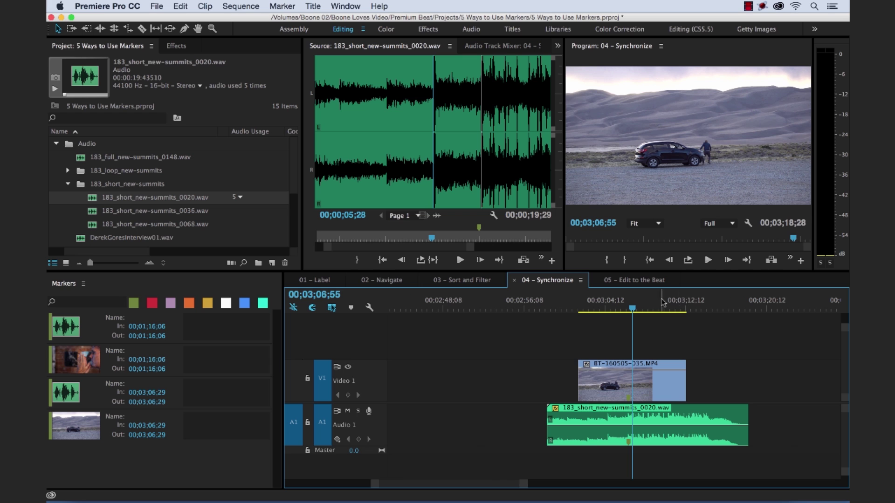
# Step: Switch to 05 – Edit to the Beat and clear all markers from 183_short_new-summits_0020.wav
pyautogui.click(620, 281)
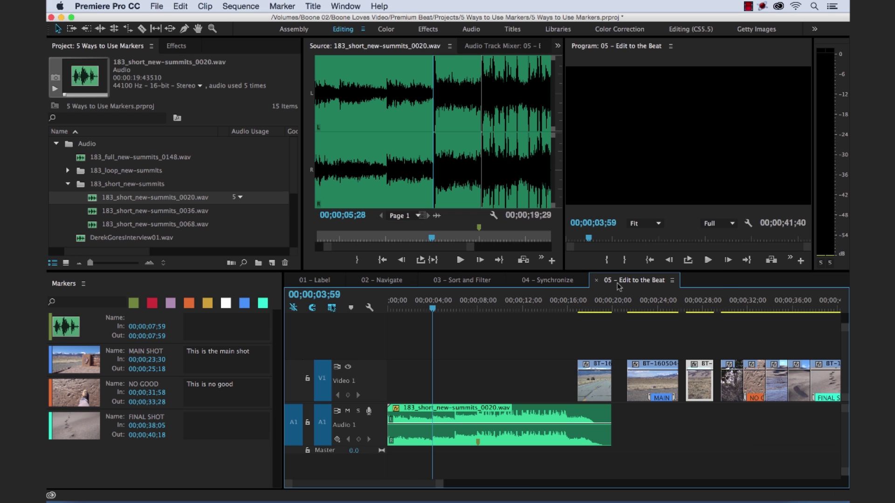
pyautogui.click(477, 422)
pyautogui.moveTo(504, 302); pyautogui.dragTo(479, 306)
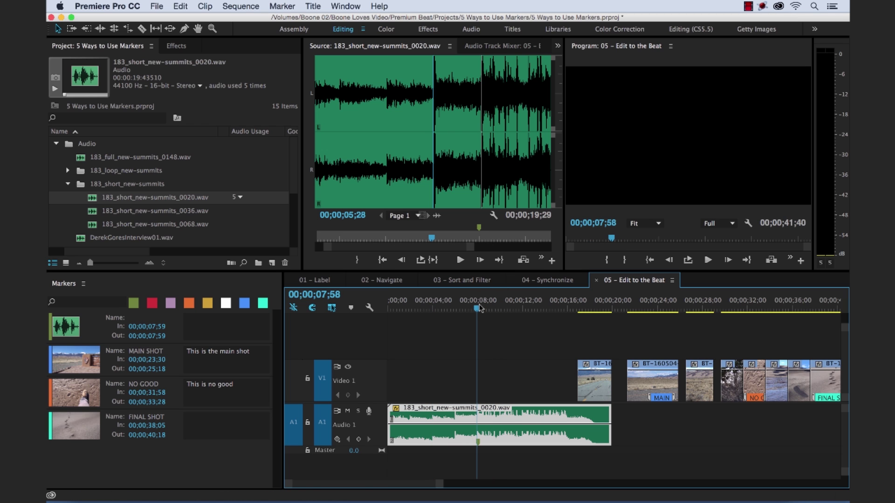
pyautogui.click(479, 228)
pyautogui.rightClick(479, 229)
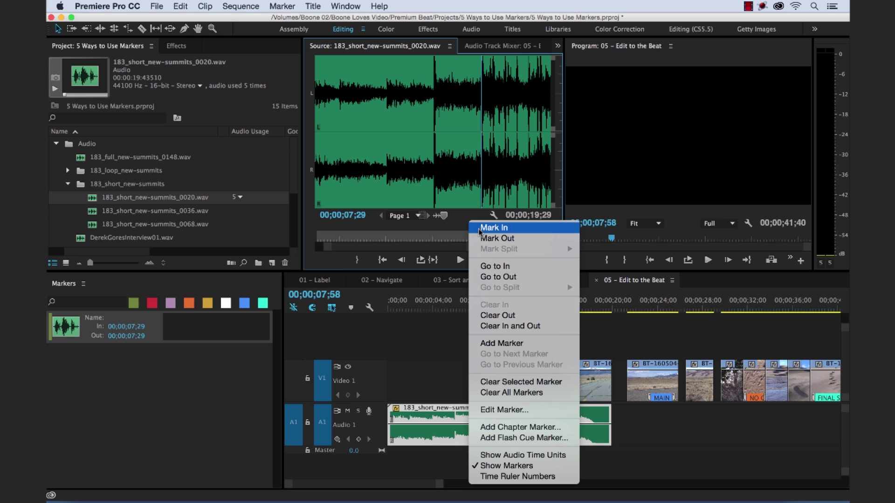
pyautogui.click(495, 393)
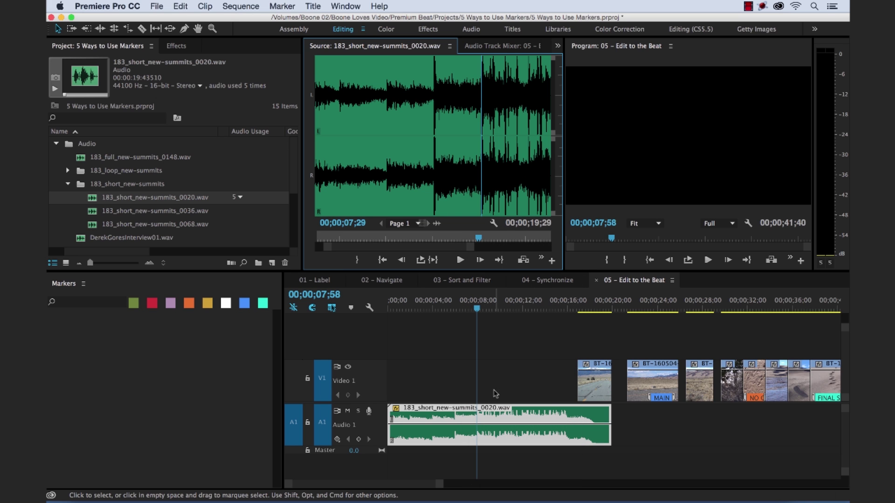
pyautogui.click(513, 412)
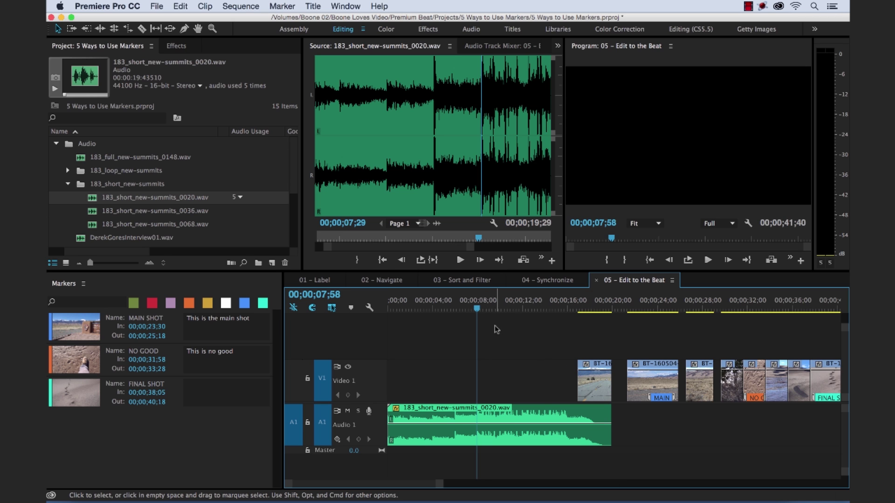
# Step: Play the music clip from the start, marking beats at 00;00;01;58, 04;01, 05;58 and 07;54
pyautogui.moveTo(476, 310); pyautogui.dragTo(374, 294)
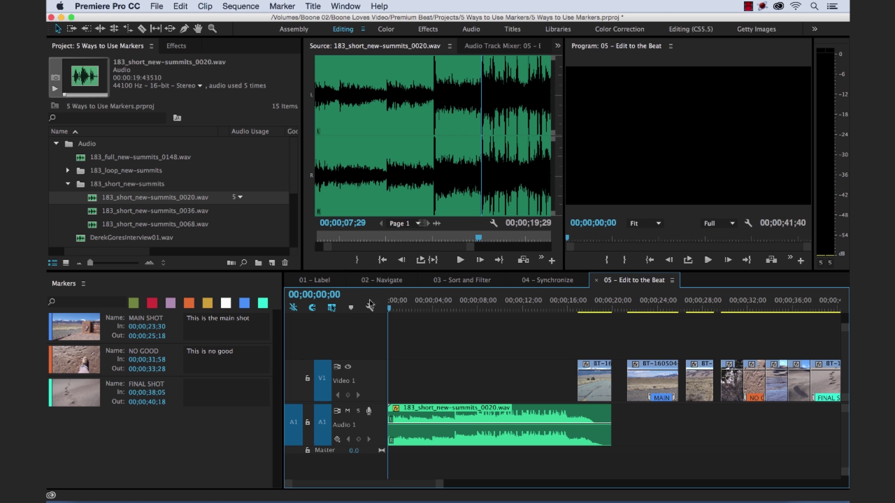
pyautogui.click(488, 419)
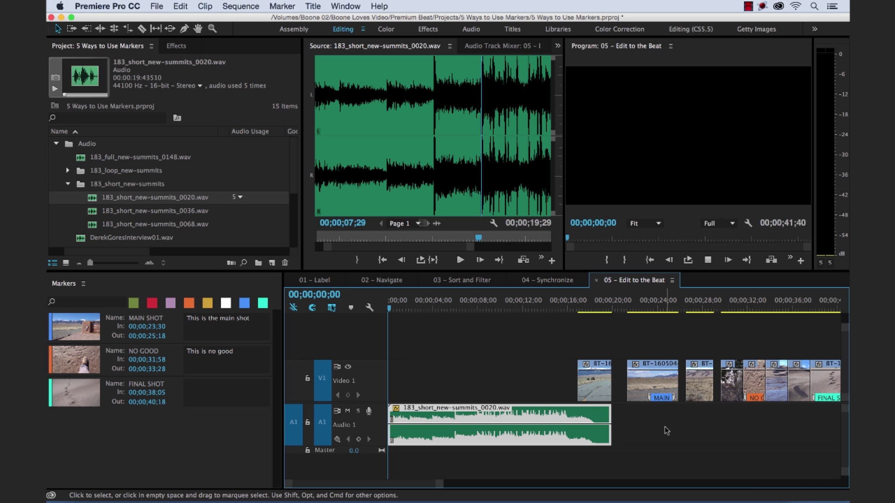
pyautogui.press('space')
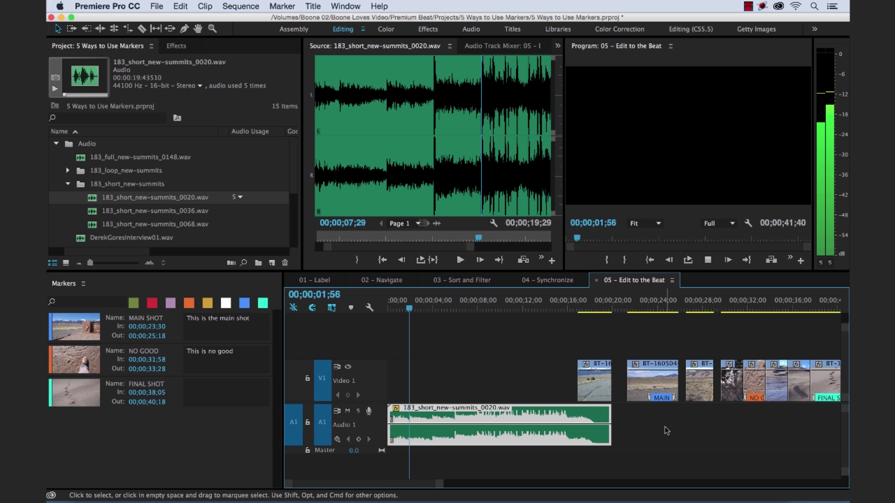
pyautogui.press('m')
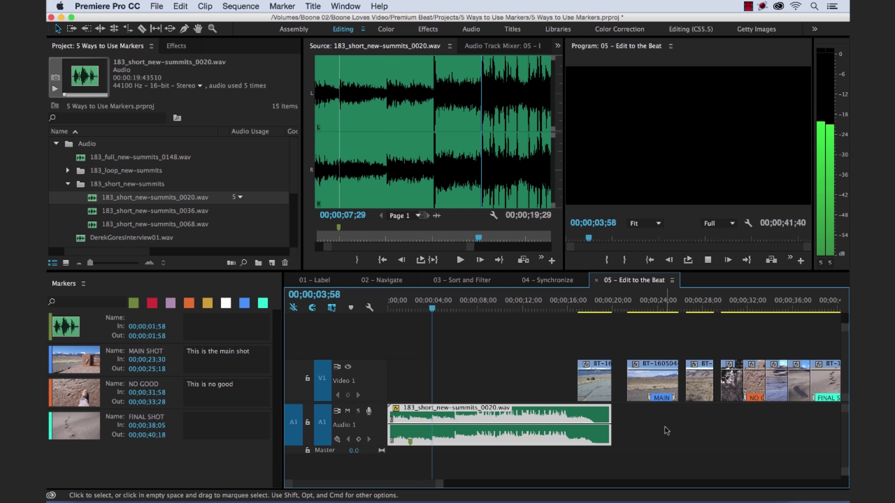
pyautogui.press('m')
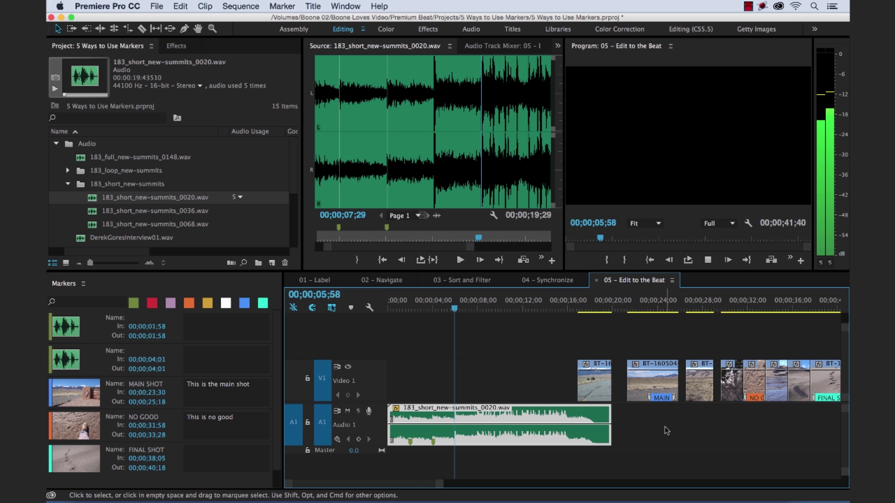
pyautogui.press('m')
pyautogui.press('m')
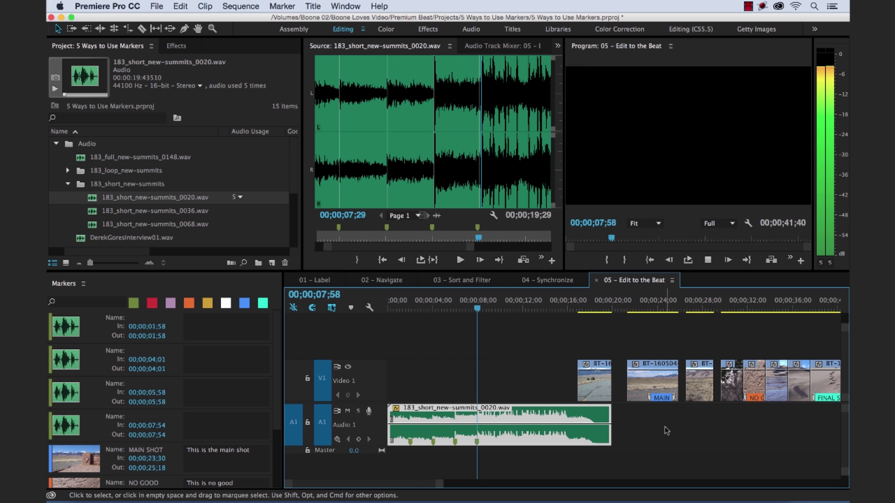
pyautogui.press('m')
pyautogui.press('m')
pyautogui.press('m')
pyautogui.press('m')
# Step: Move the road clip to the sequence start and the MAIN clip after it, each trimmed to end on a beat marker
pyautogui.press('space')
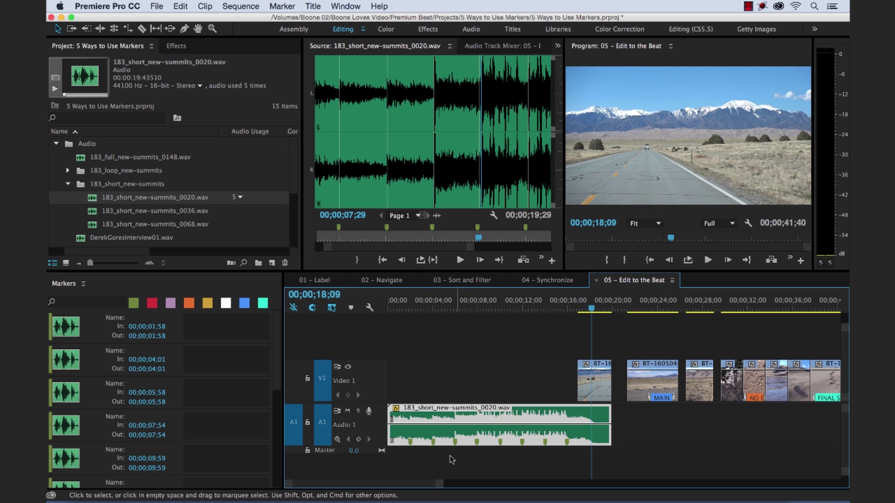
pyautogui.moveTo(592, 390); pyautogui.dragTo(409, 386)
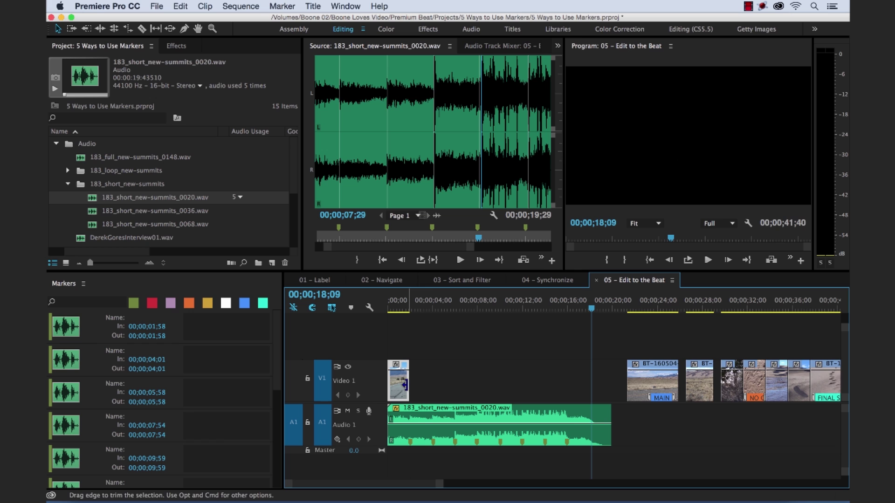
pyautogui.moveTo(650, 383); pyautogui.dragTo(453, 381)
pyautogui.moveTo(708, 383); pyautogui.dragTo(479, 390)
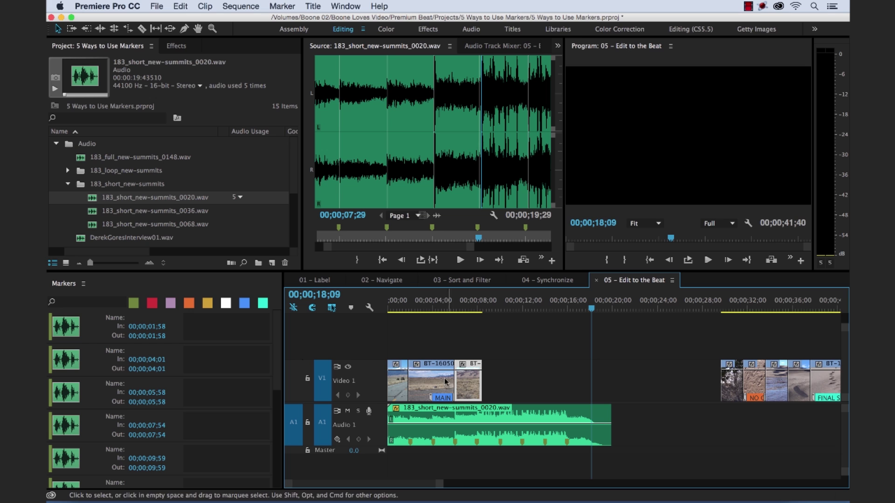
pyautogui.moveTo(453, 380)
pyautogui.mouseDown()
pyautogui.moveTo(432, 380)
pyautogui.moveTo(461, 380)
pyautogui.moveTo(454, 380)
pyautogui.mouseUp()
# Step: Play the sequence from the start to check the cuts, then place the next clip after the third clip
pyautogui.press('Home')
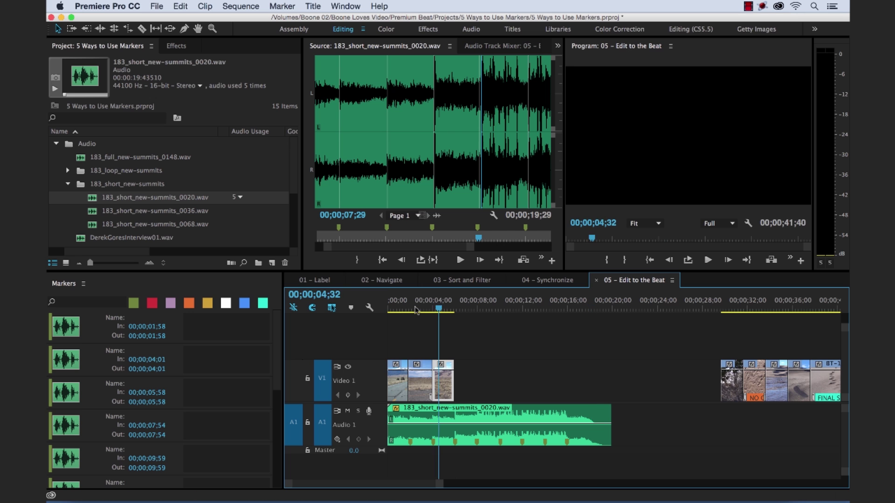
pyautogui.click(471, 345)
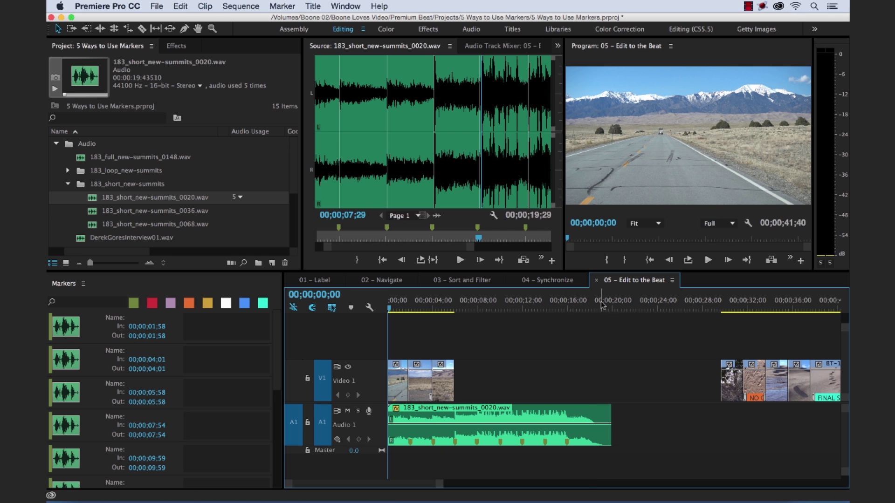
pyautogui.press('space')
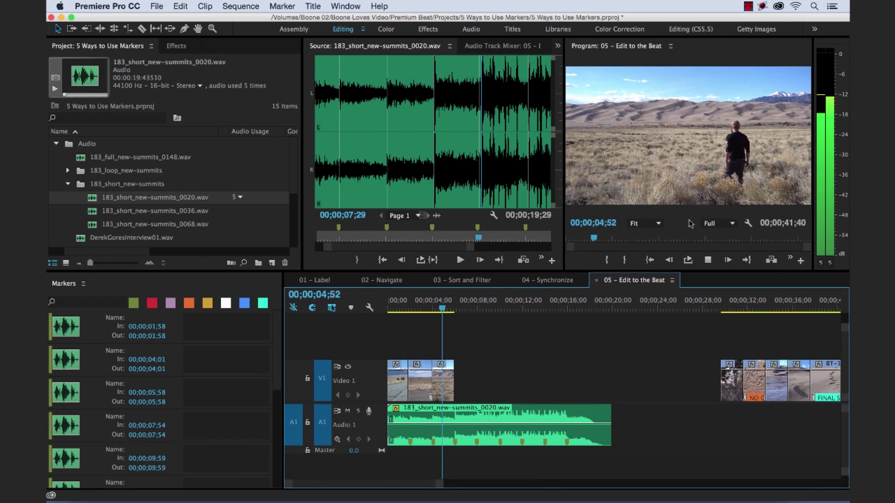
pyautogui.press('space')
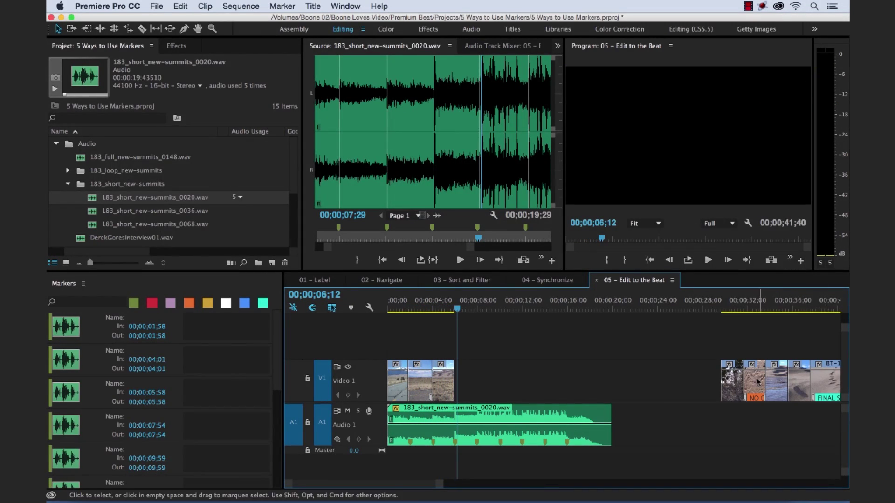
pyautogui.moveTo(728, 385); pyautogui.dragTo(474, 383)
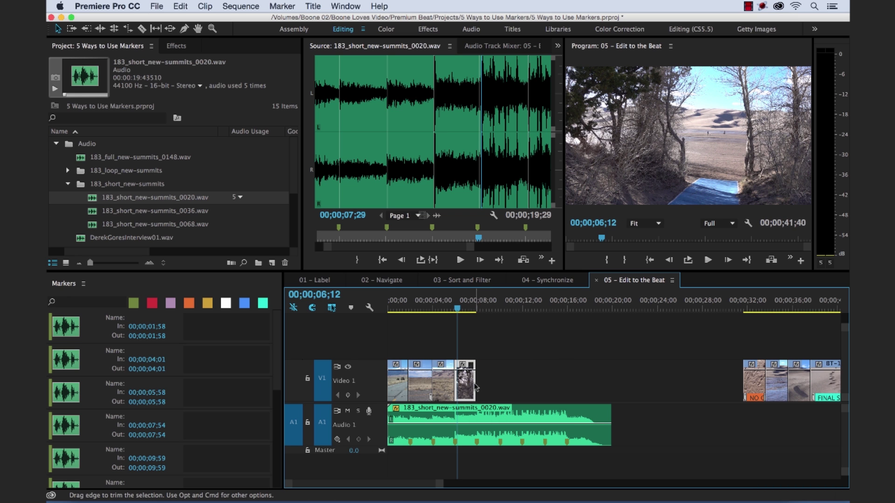